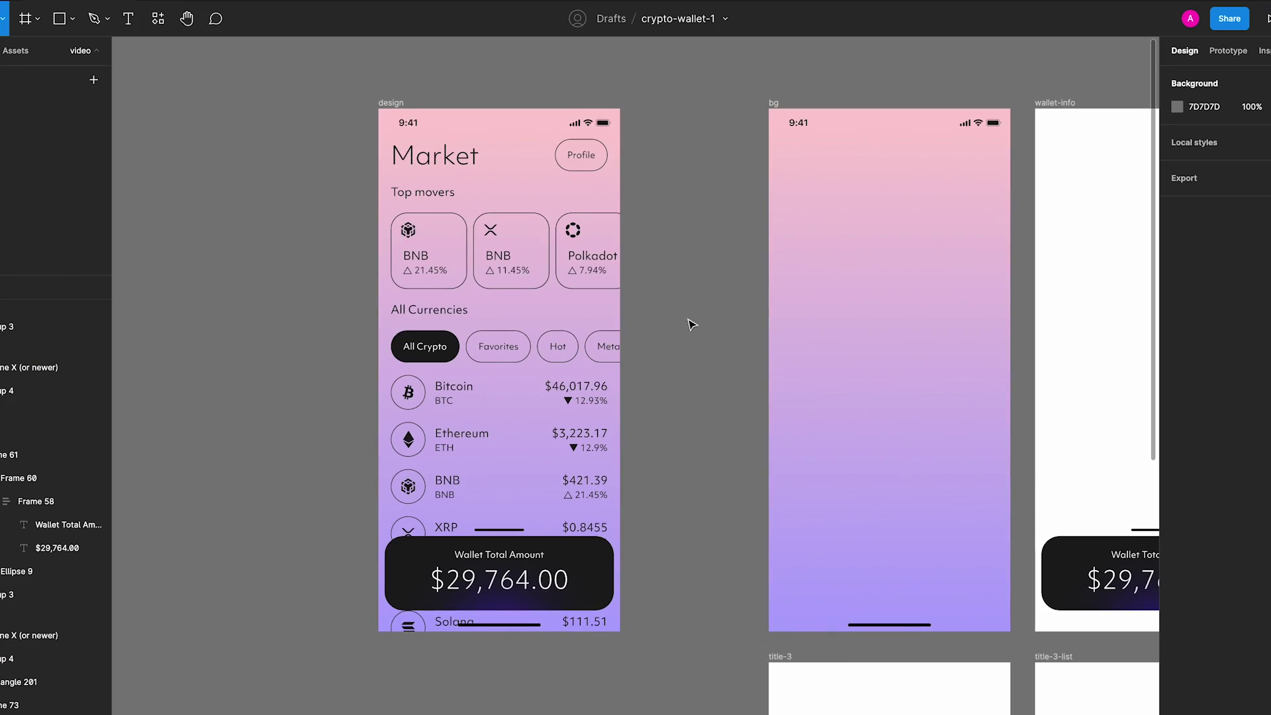
Zoom and pan the Figma canvas to bring the wallet-info and title frames into view.
scroll(674, 400, down, 5)
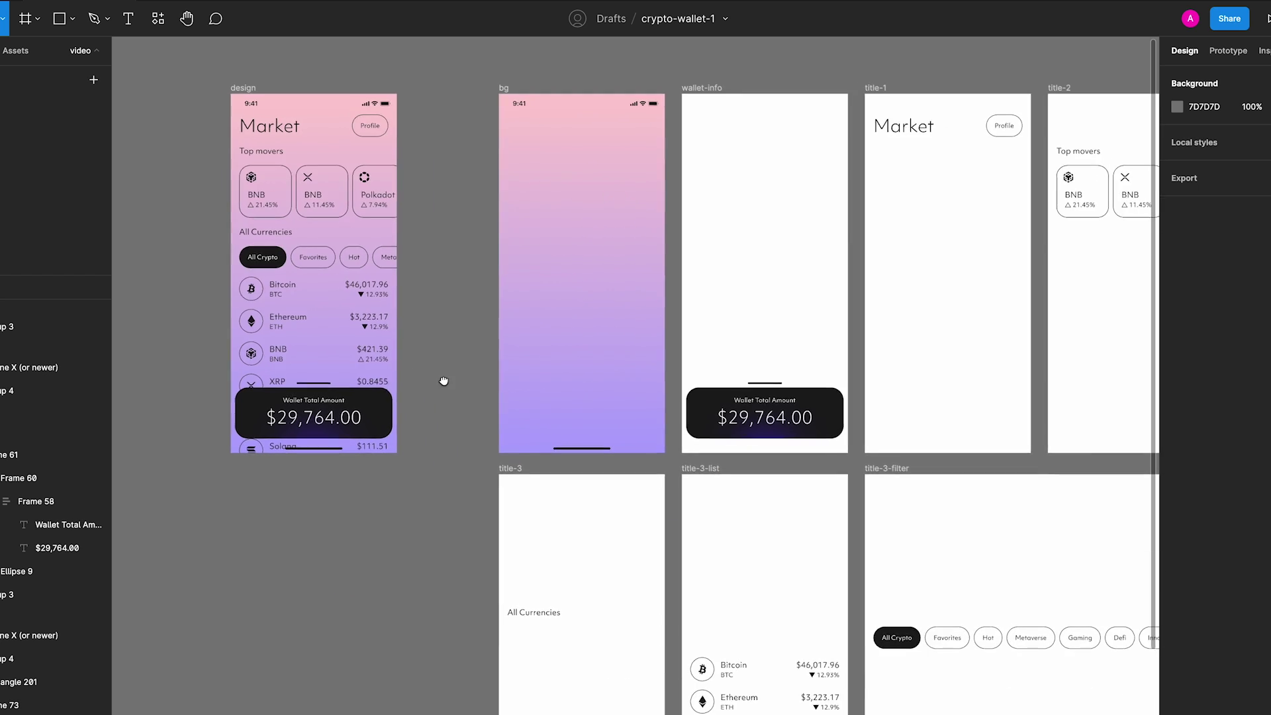
scroll(443, 381, down, 3)
drag(445, 382, 362, 291)
scroll(389, 372, up, 1)
scroll(369, 331, up, 1)
scroll(351, 295, up, 1)
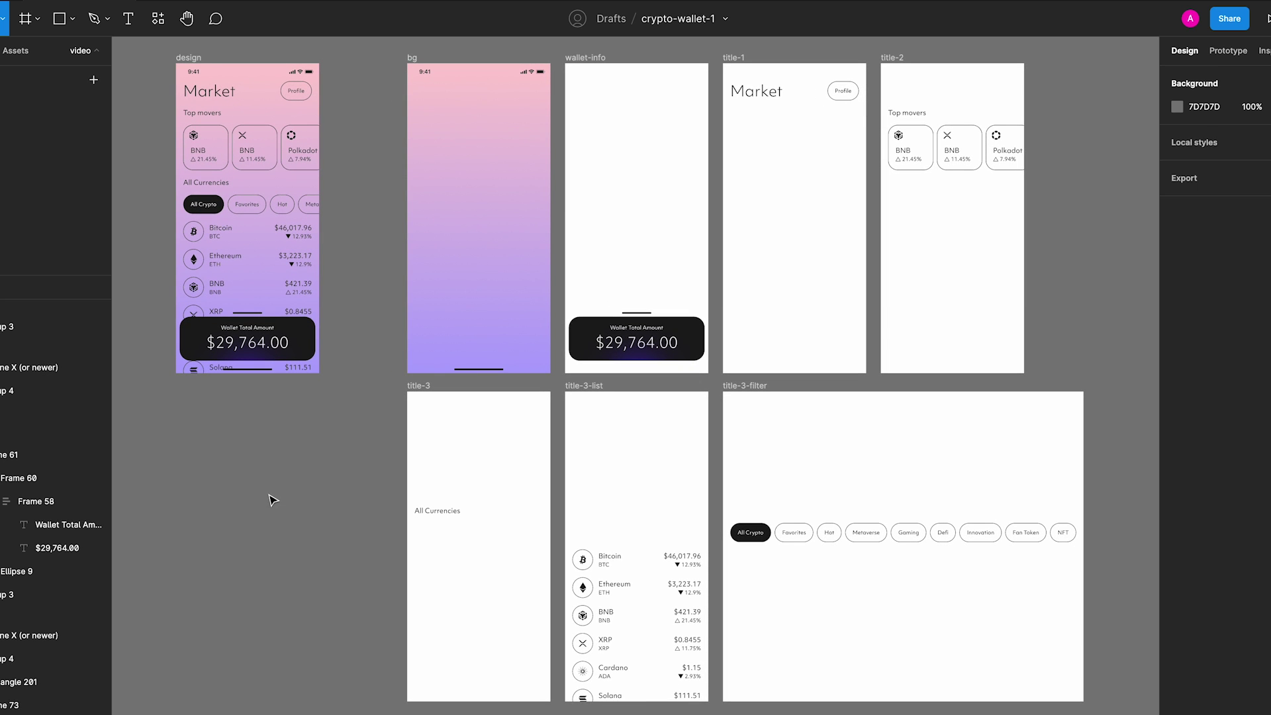
drag(297, 438, 297, 423)
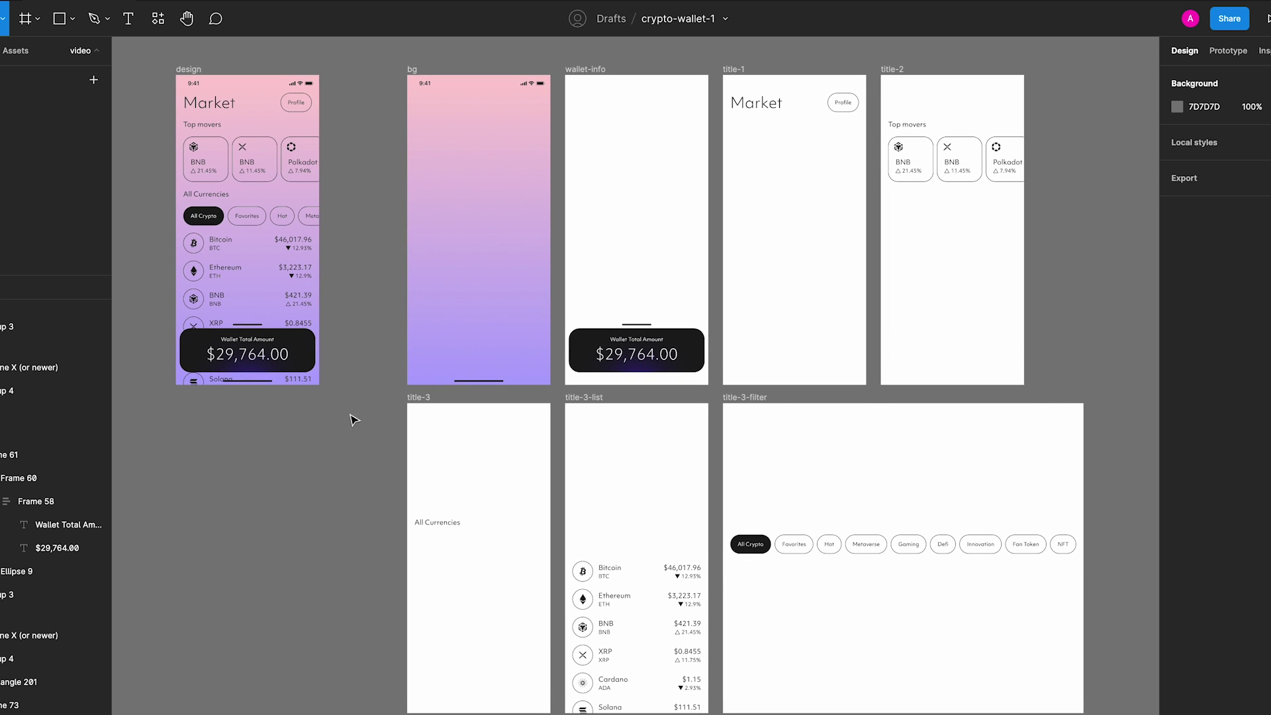
scroll(877, 72, up, 3)
Inspect the wallet-info, title-1 and title-2 frames, then select all frames on the canvas.
click(545, 120)
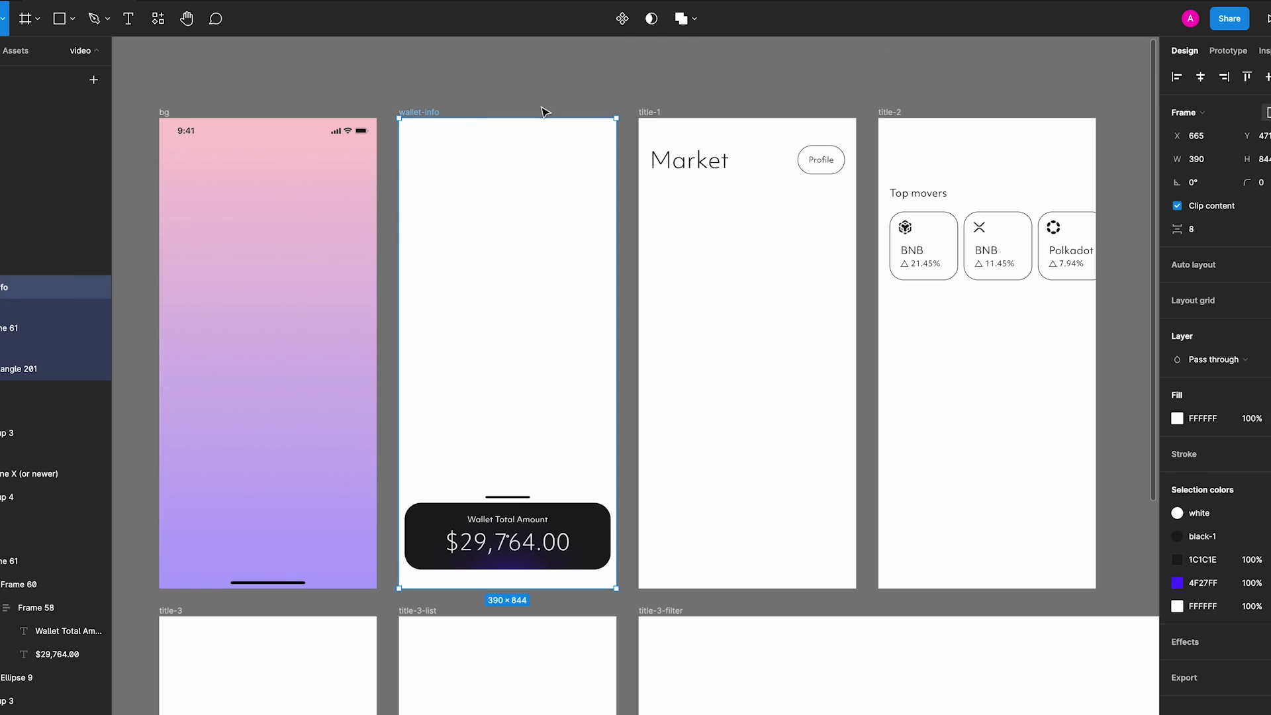
click(655, 120)
click(886, 112)
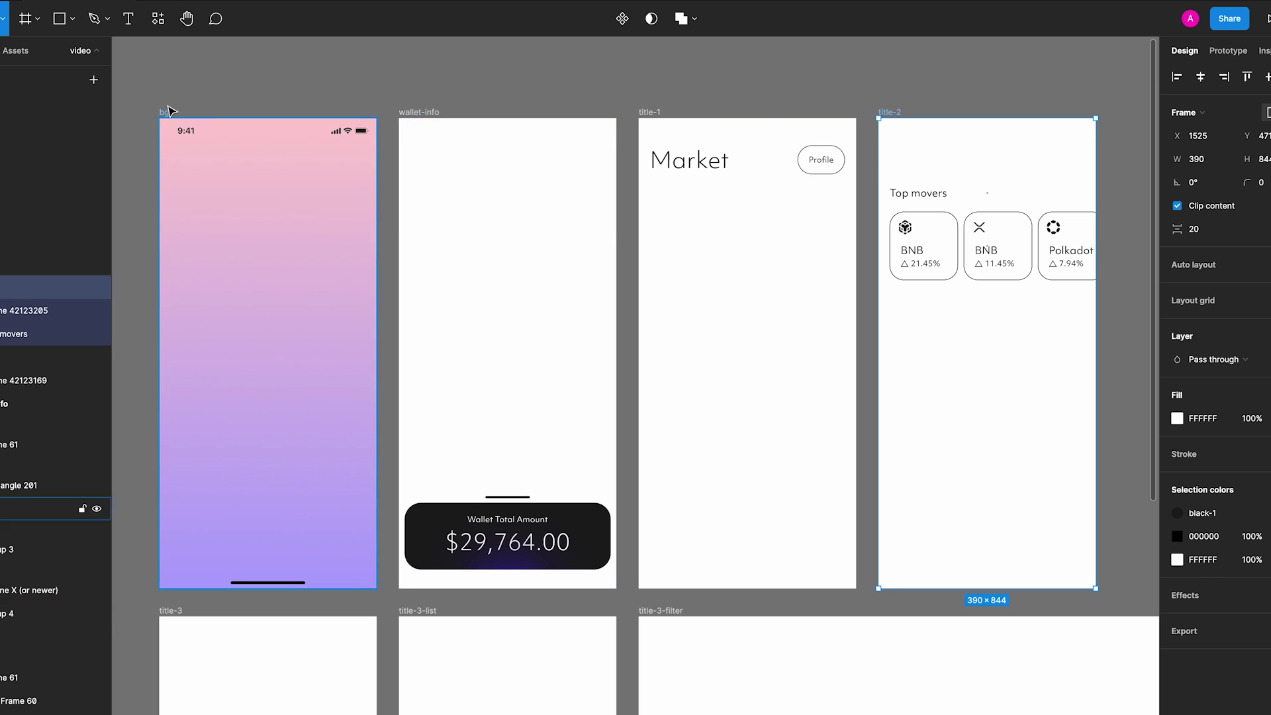
click(442, 90)
click(439, 117)
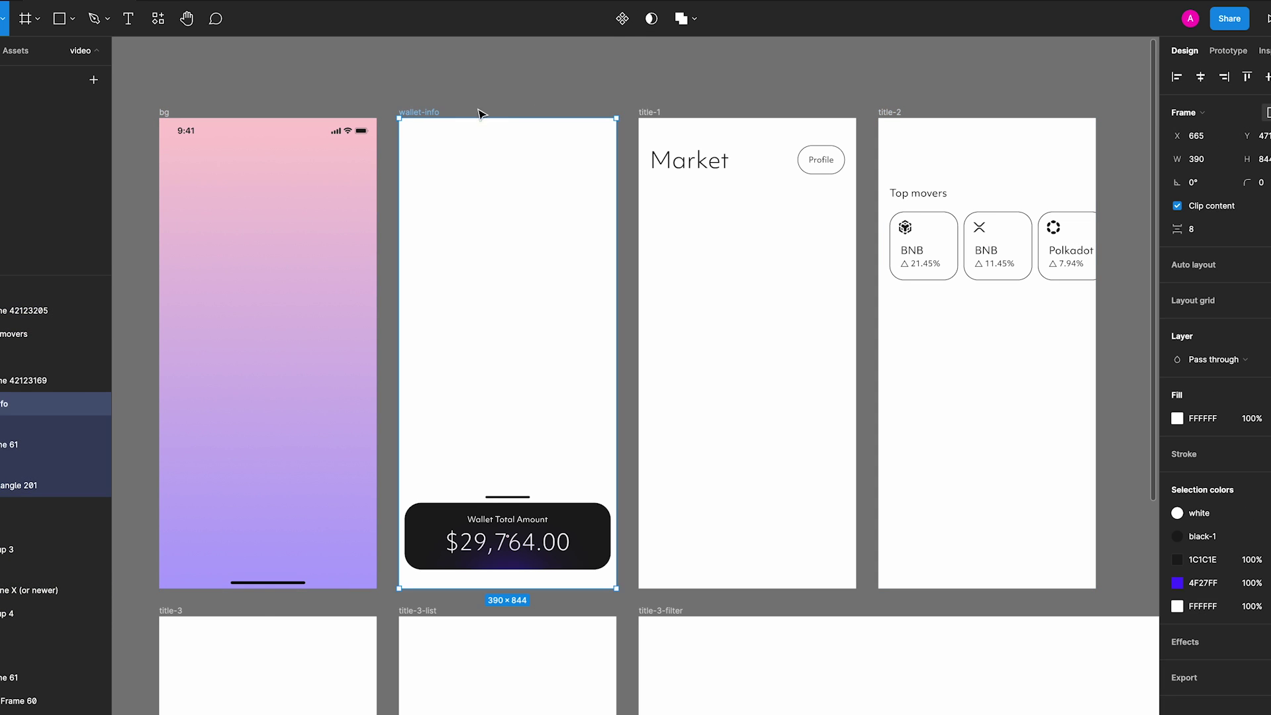
click(650, 114)
key(ctrl+a)
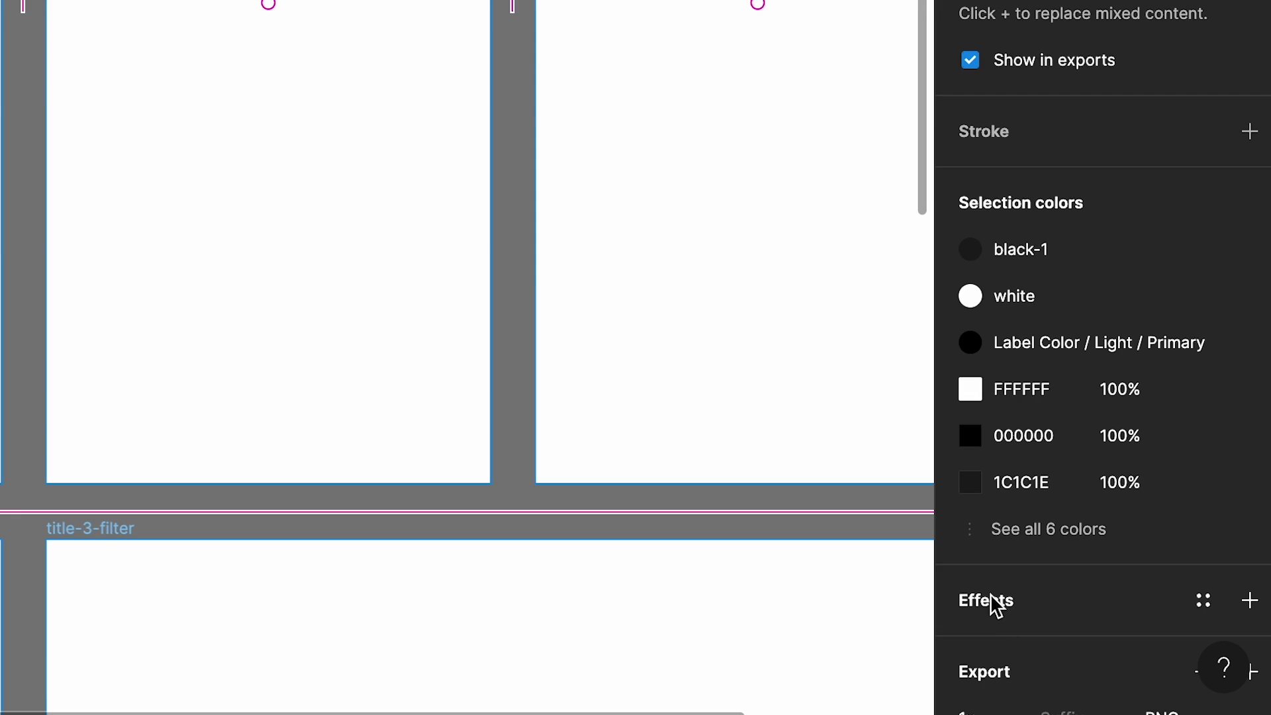
scroll(1195, 642, down, 2)
scroll(1097, 509, up, 3)
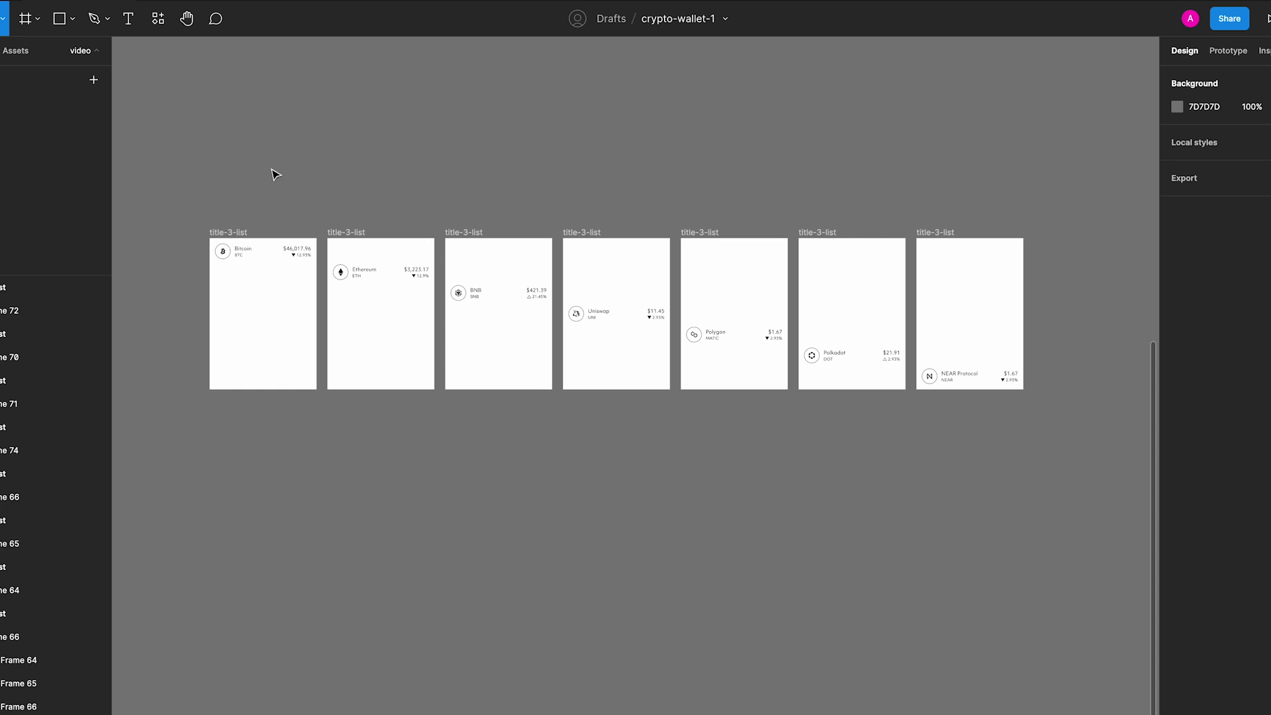
Batch-rename the seven selected frames as current name plus descending number, title-3-list01 to title-3-list07.
drag(147, 167, 1057, 513)
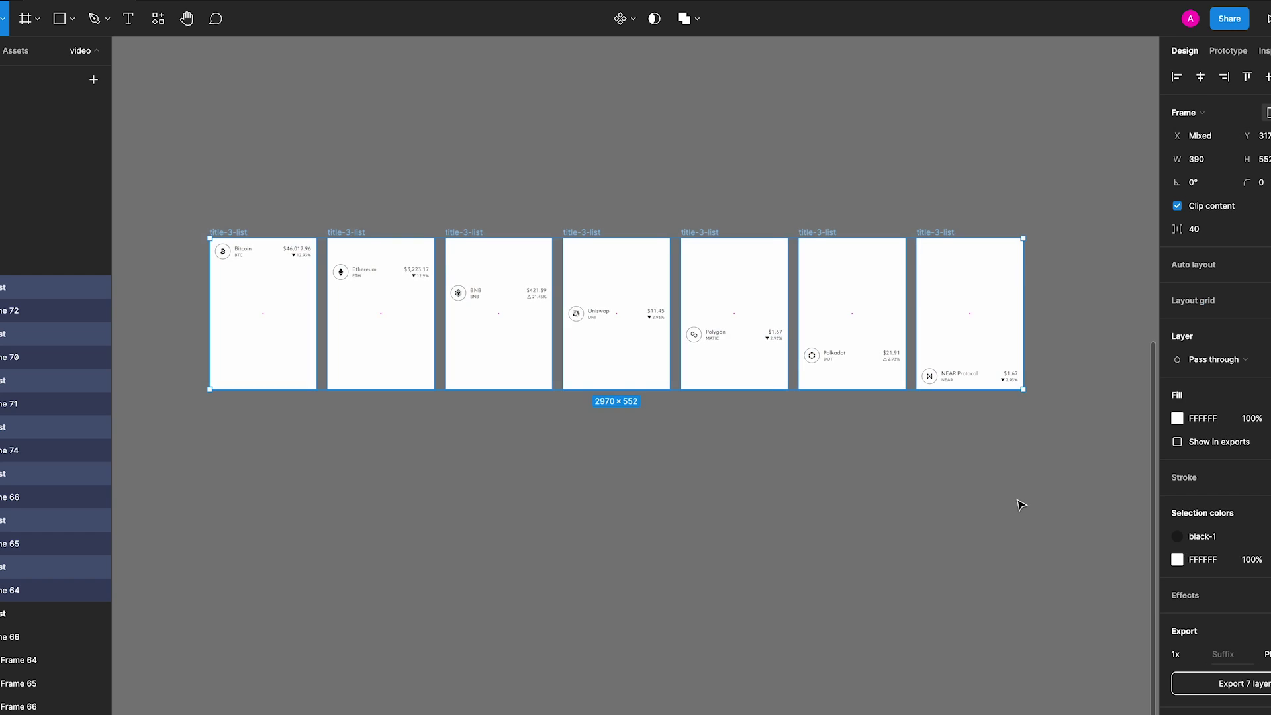
key(ctrl+r)
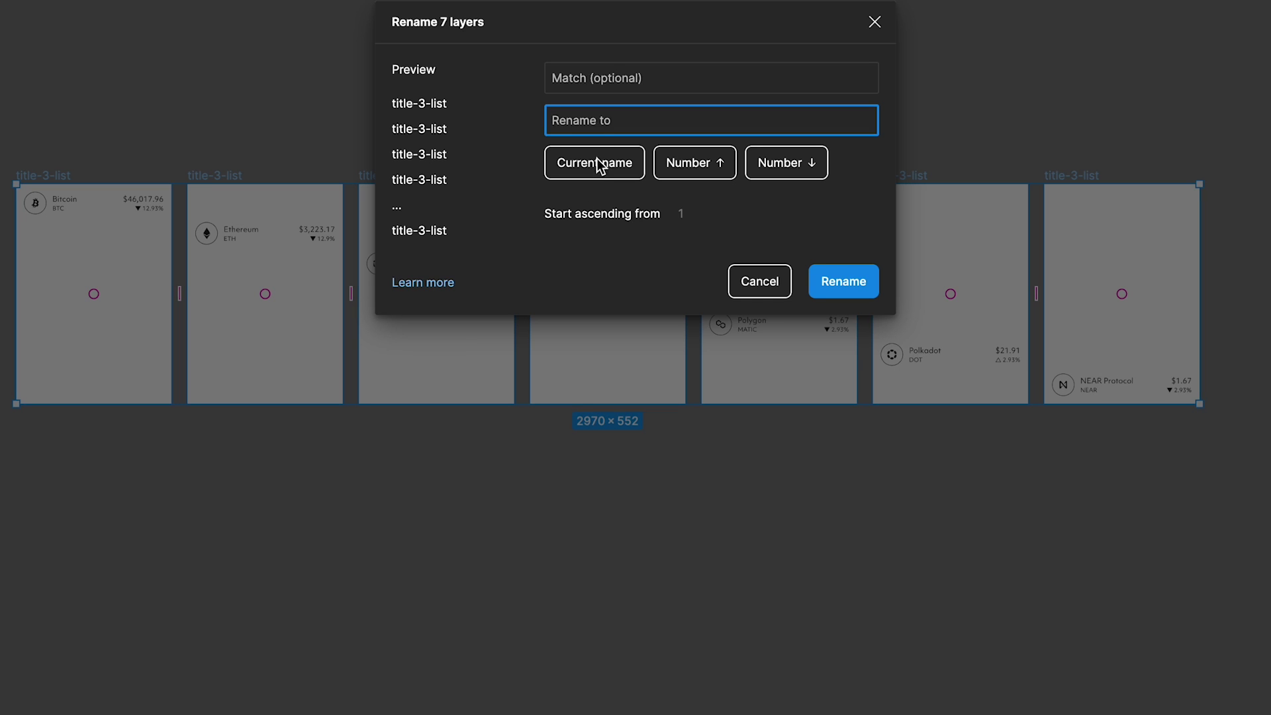
click(596, 162)
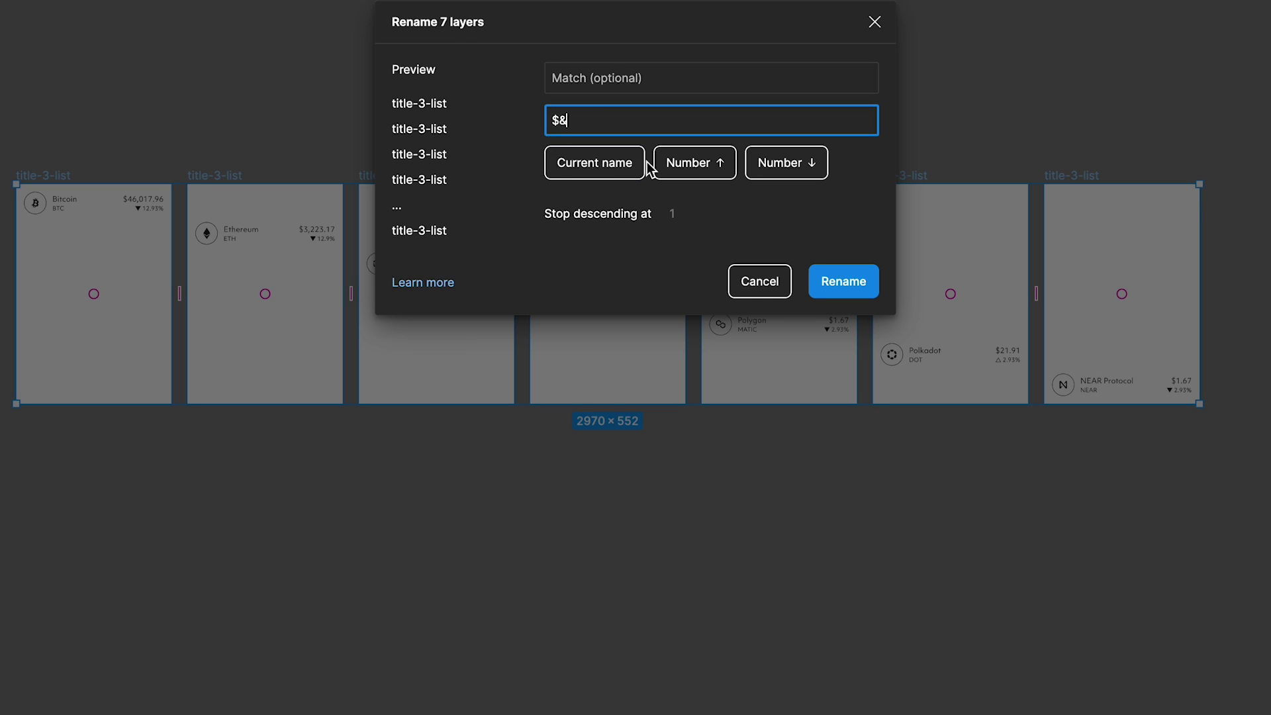
click(787, 170)
click(832, 275)
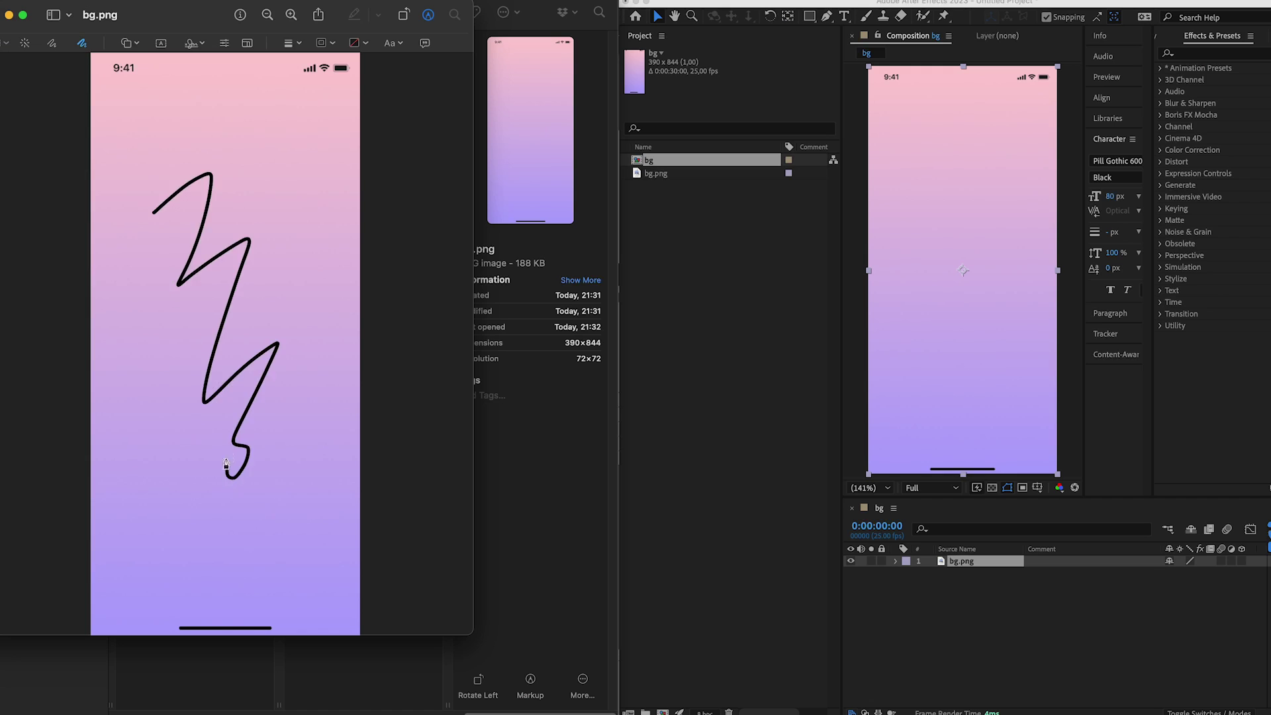
Sketch a scribble and 'test' on bg.png in Preview Markup, save, and return to After Effects.
mouse_move(175, 124)
mouse_down()
mouse_move(175, 158)
mouse_move(204, 136)
mouse_up()
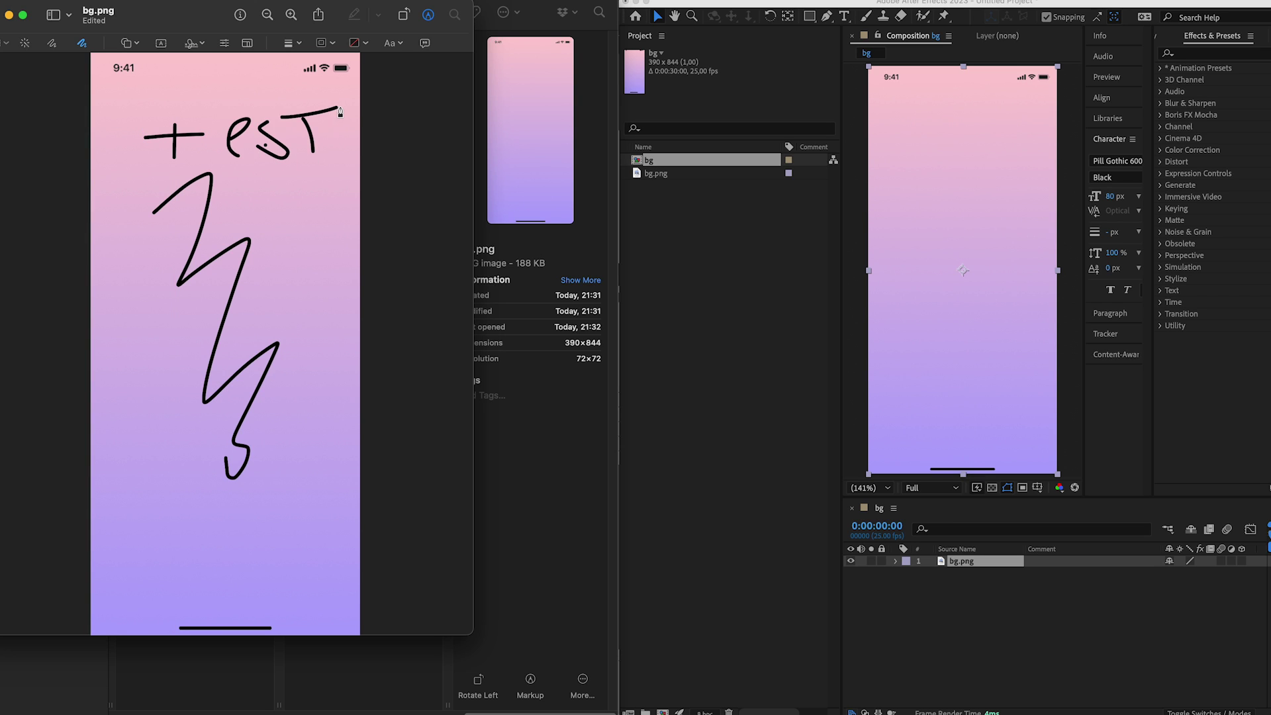
key(super+s)
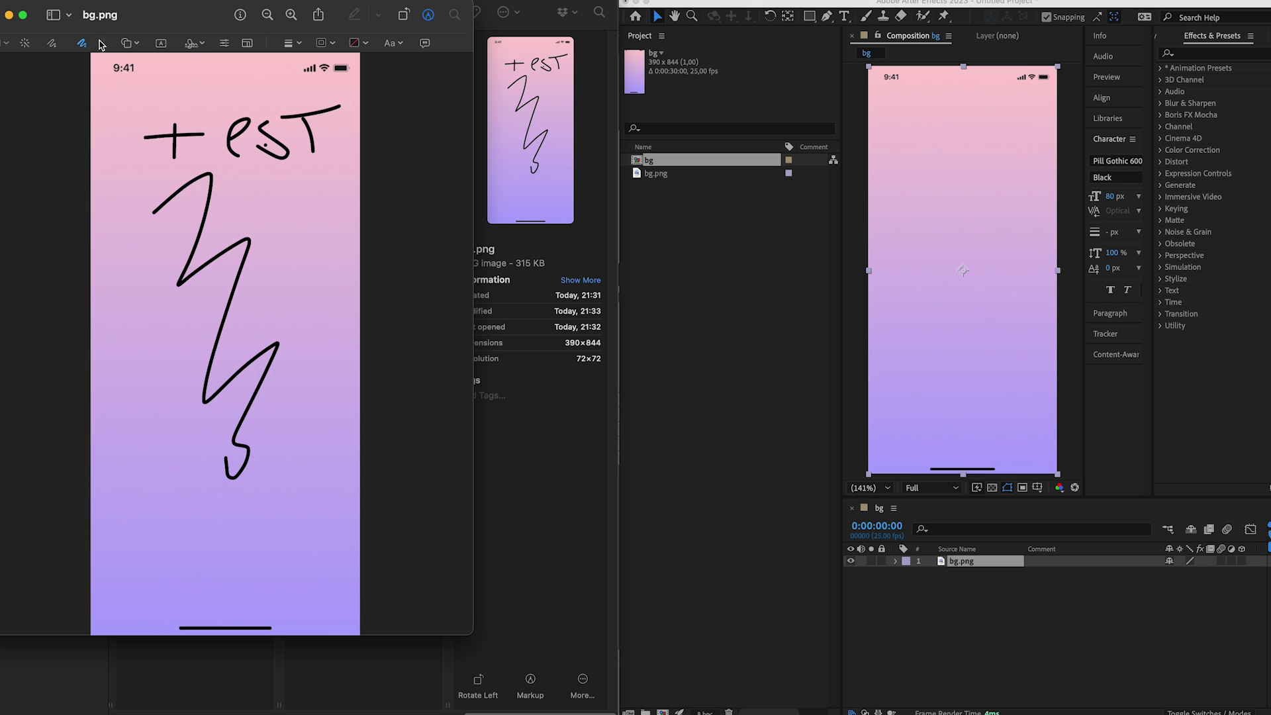
key(super+w)
click(919, 268)
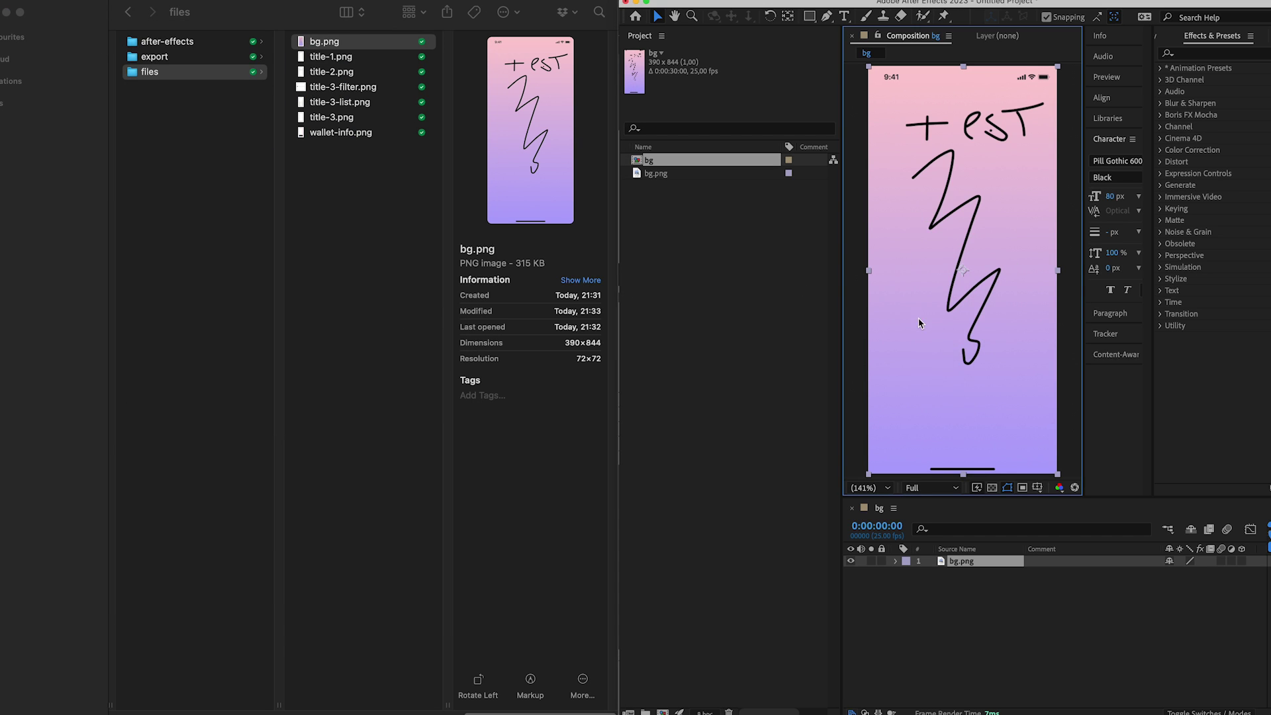
Change the bg fill gradient's right colour stop to deep blue 2A0FF9.
key(super+Tab)
click(435, 343)
click(443, 378)
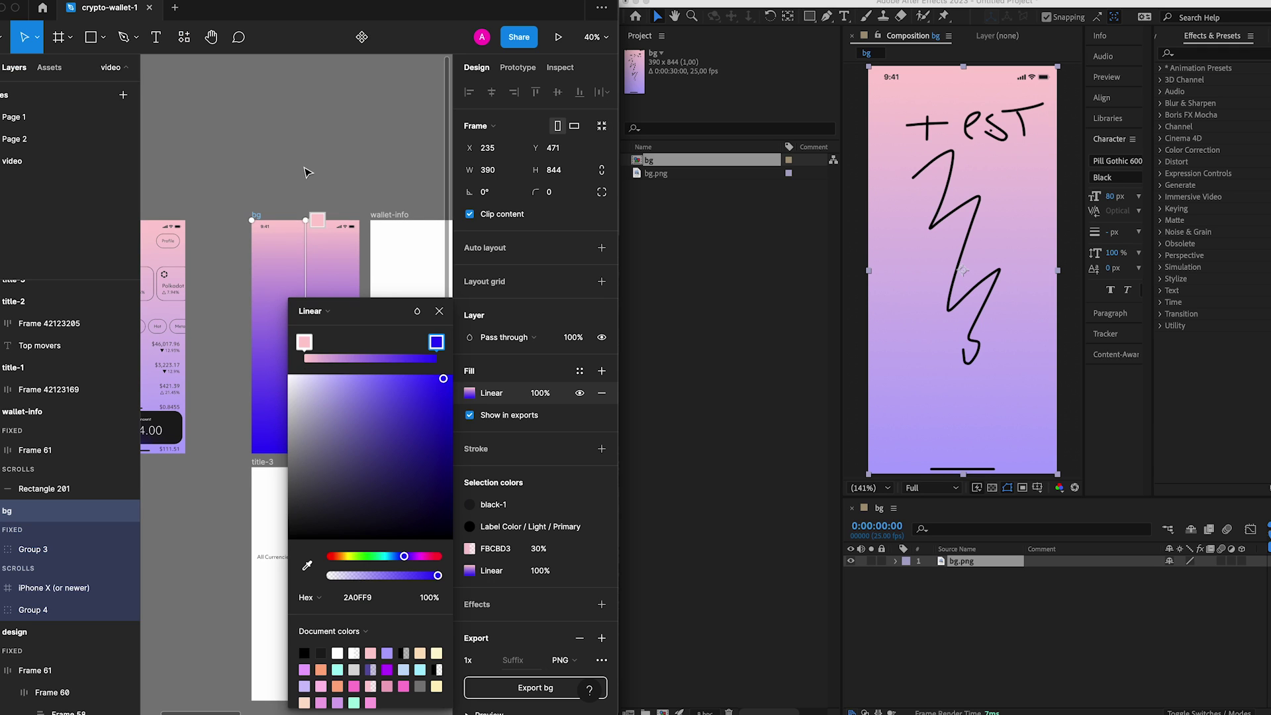
click(264, 211)
scroll(537, 463, down, 2)
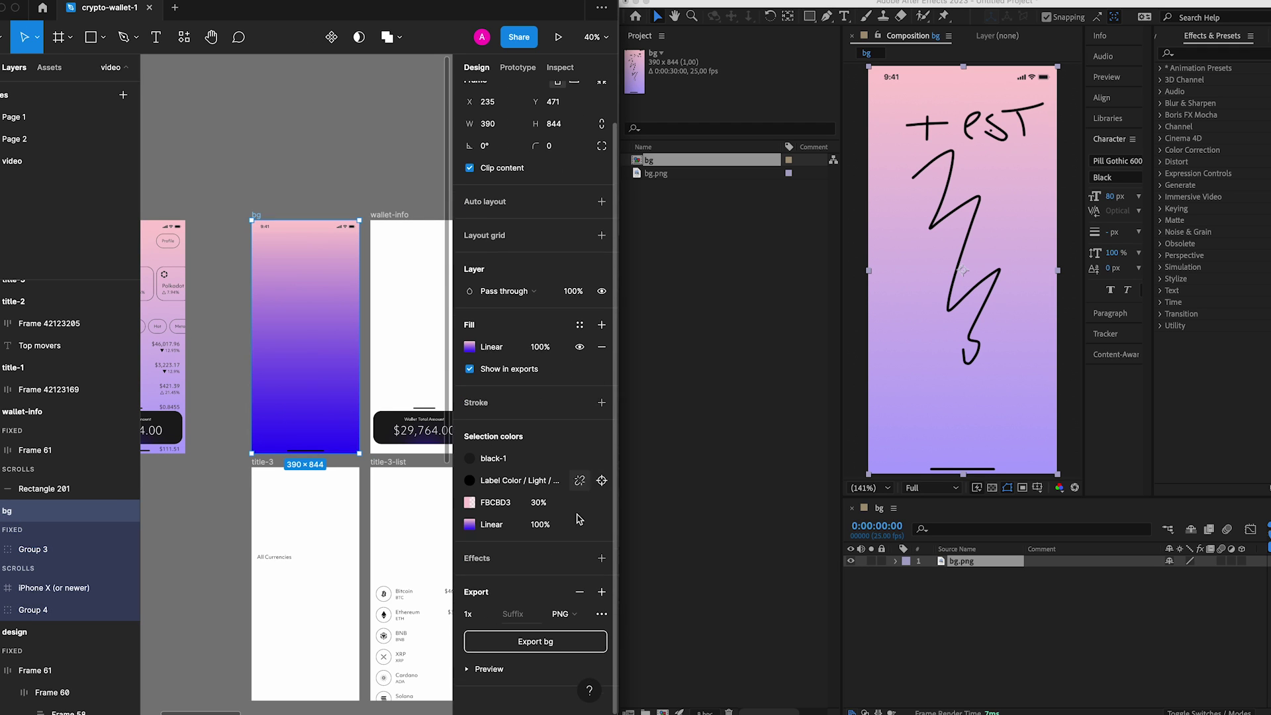
Re-export the bg frame as PNG, replacing the existing bg.png, and check it in After Effects.
click(536, 640)
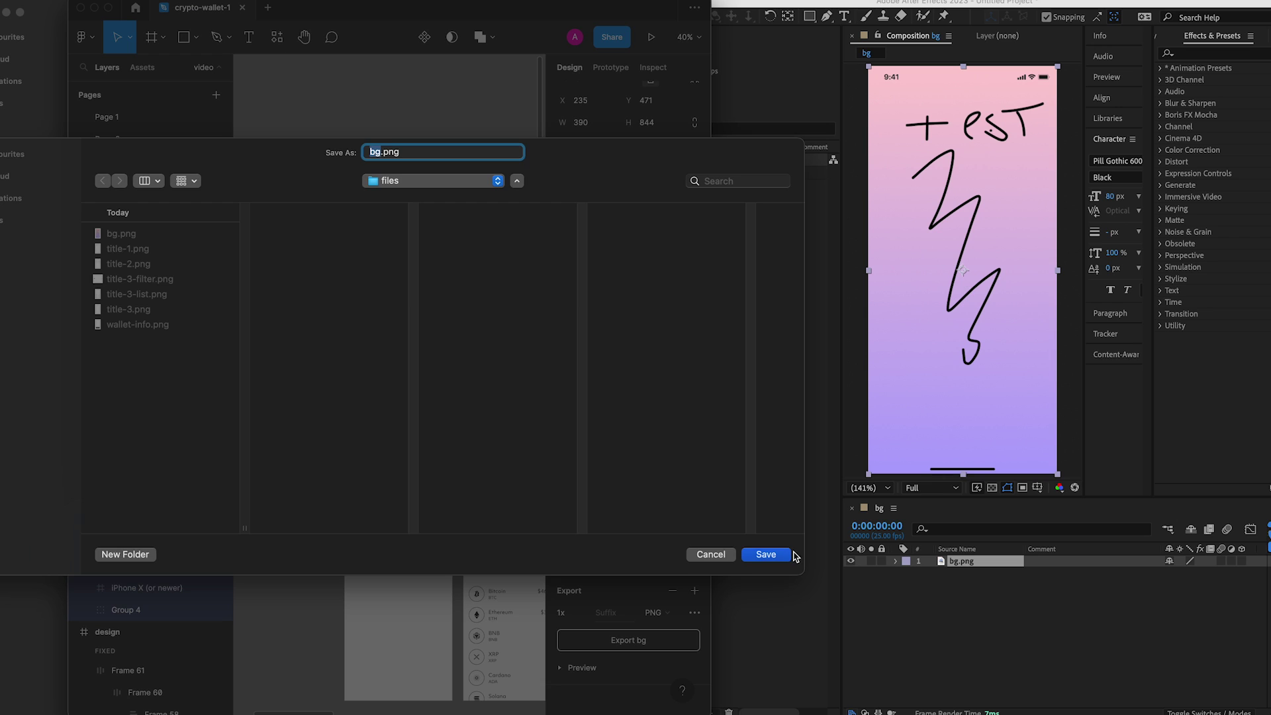
click(794, 554)
click(445, 421)
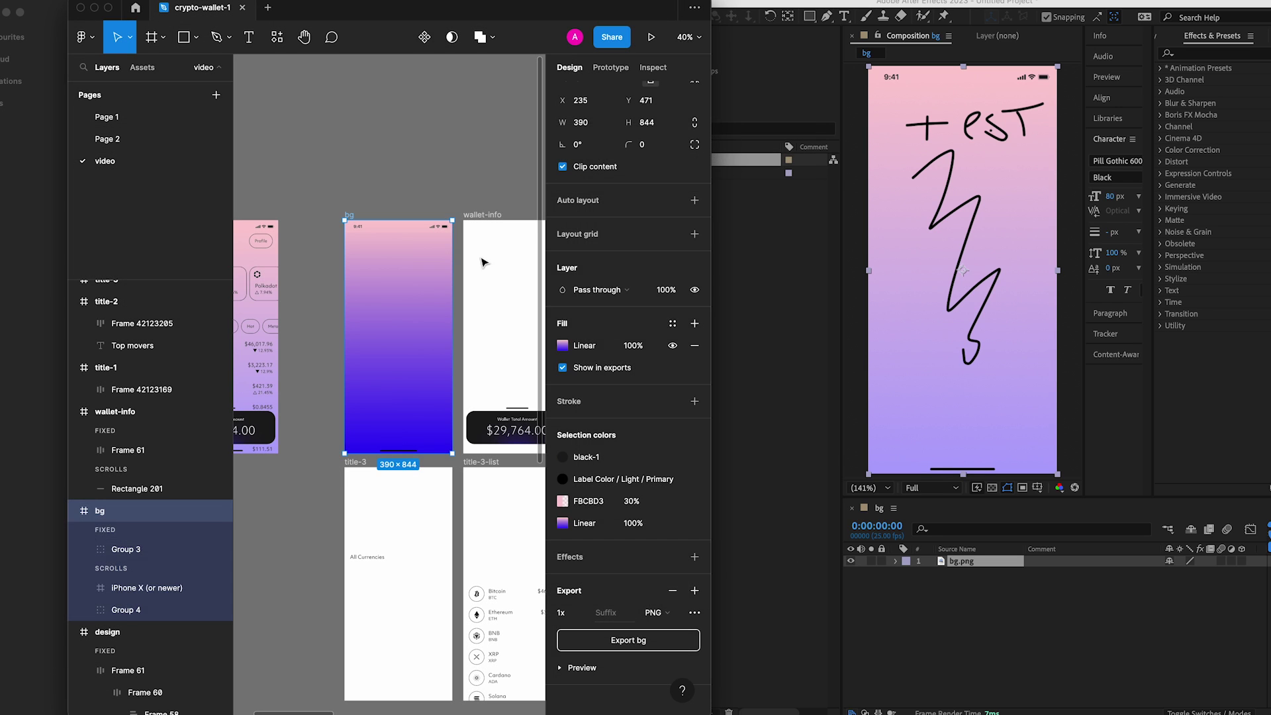
click(465, 182)
click(896, 271)
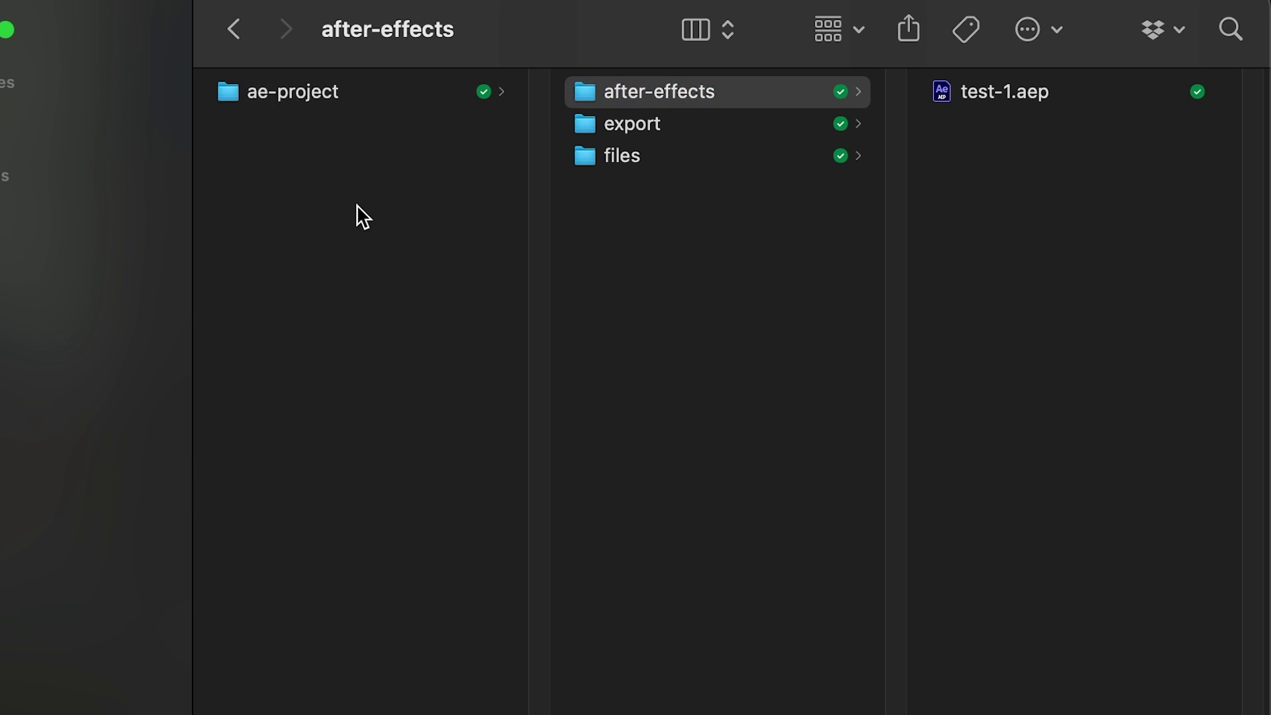
Browse ae-project's after-effects, files and export folders in Finder, ending on the empty export folder.
click(384, 103)
click(665, 90)
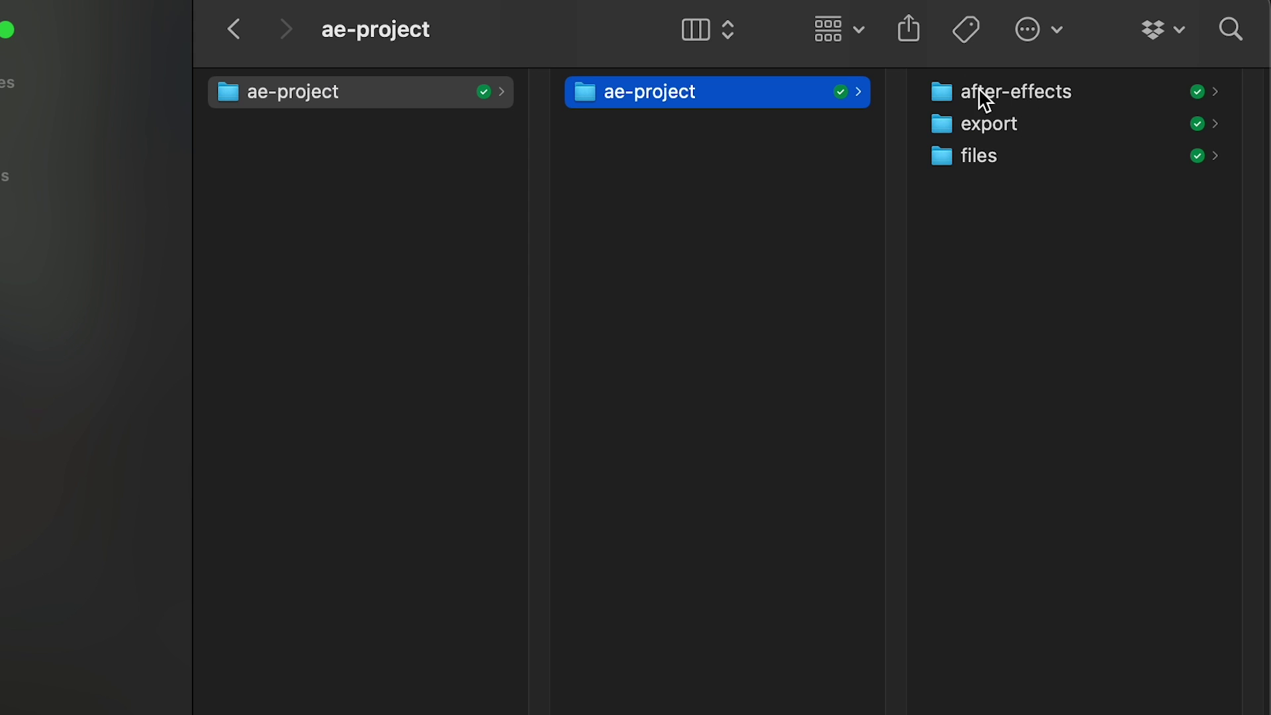
click(1001, 105)
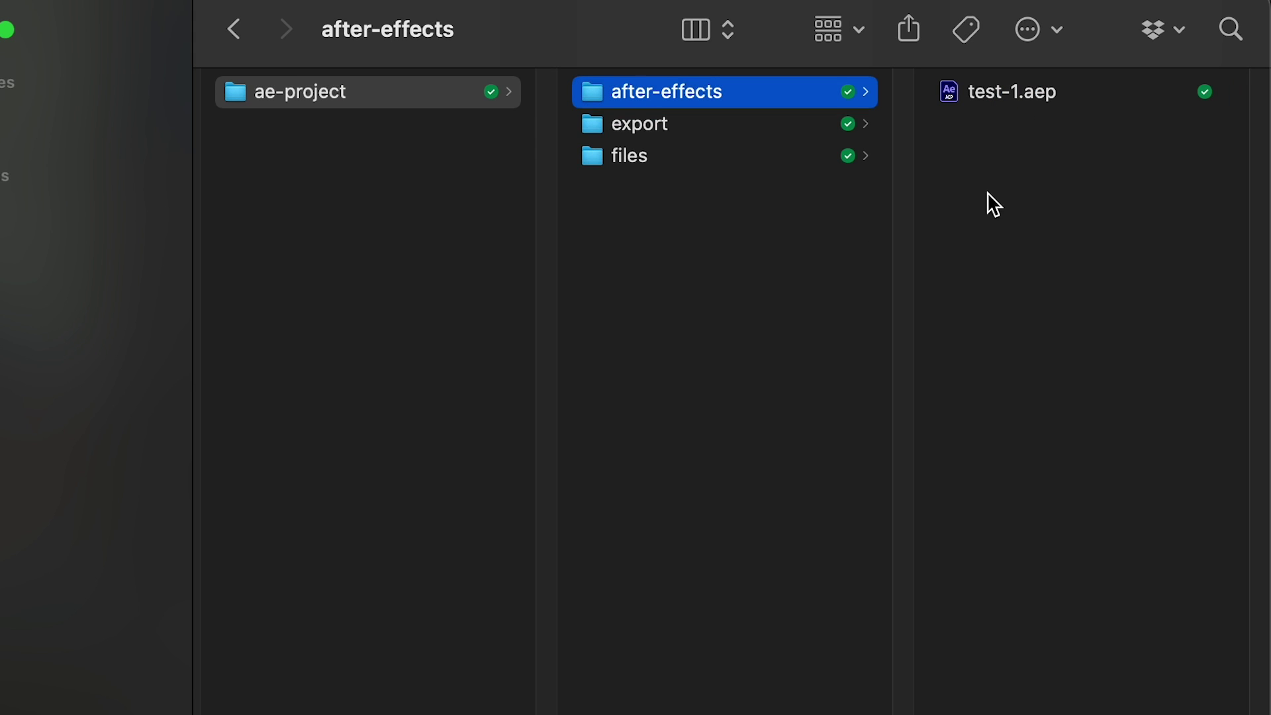
key(Right)
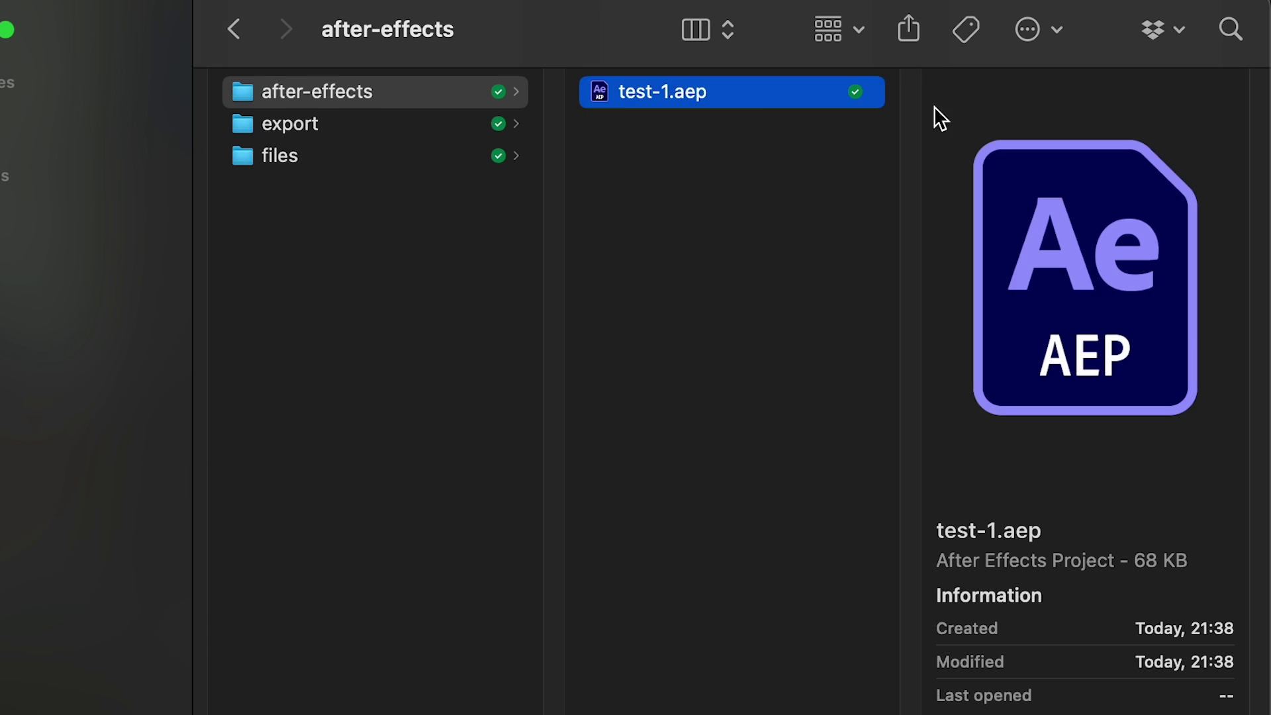
click(419, 96)
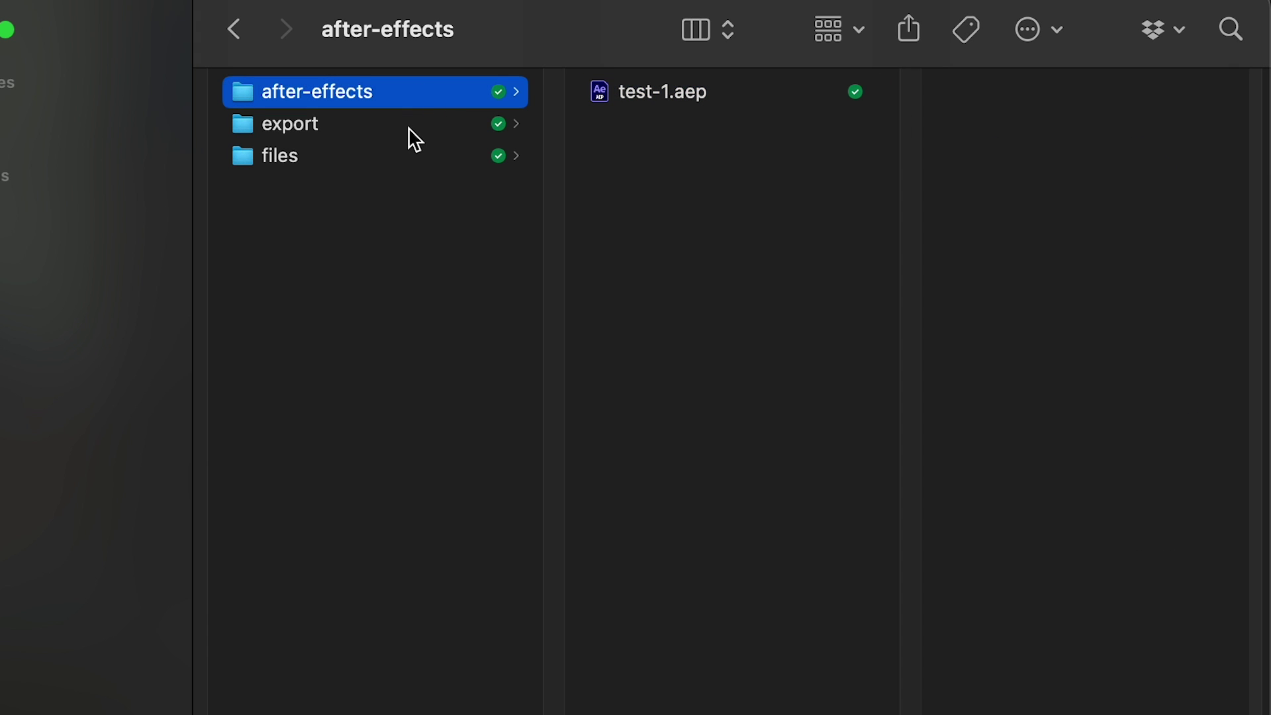
key(Left)
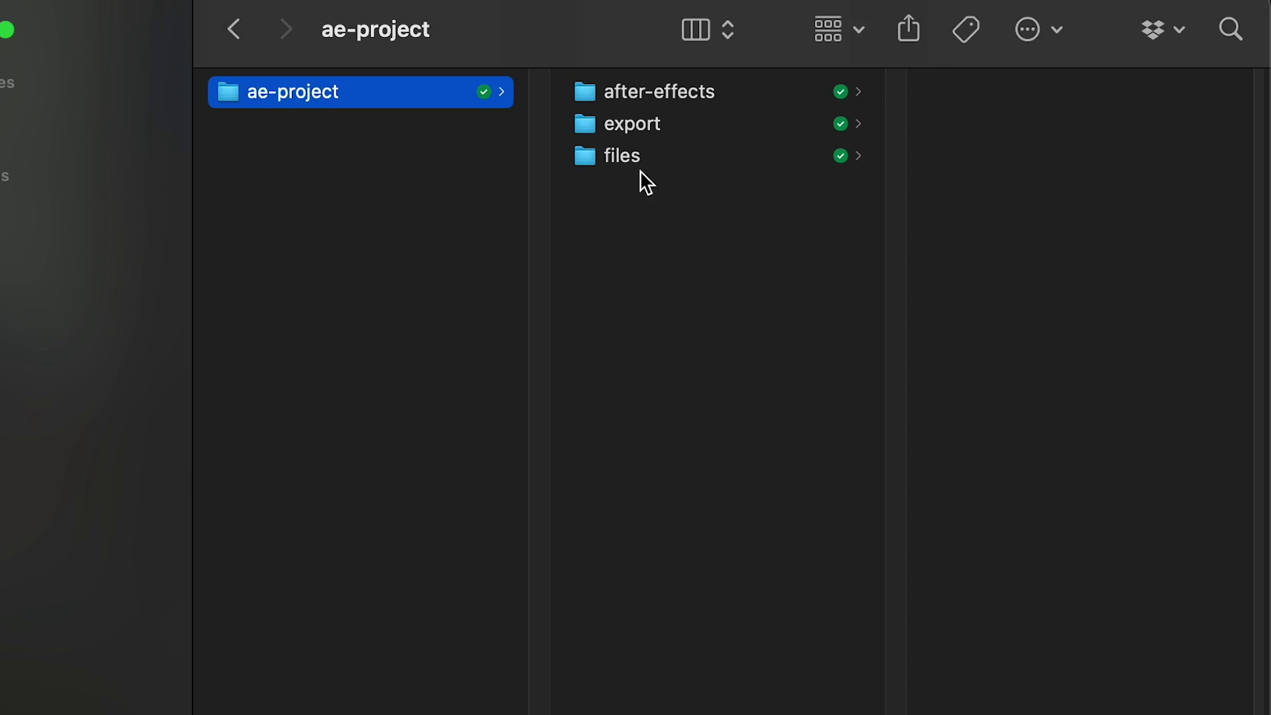
click(725, 125)
click(752, 93)
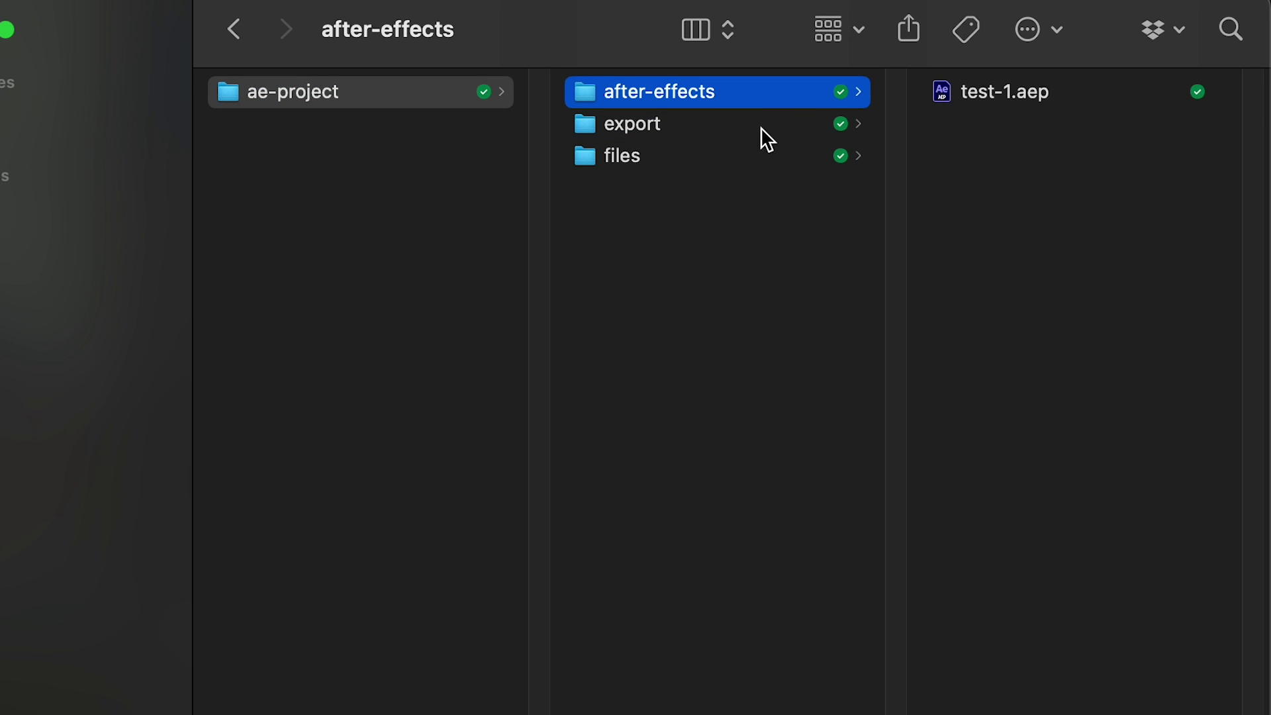
click(735, 158)
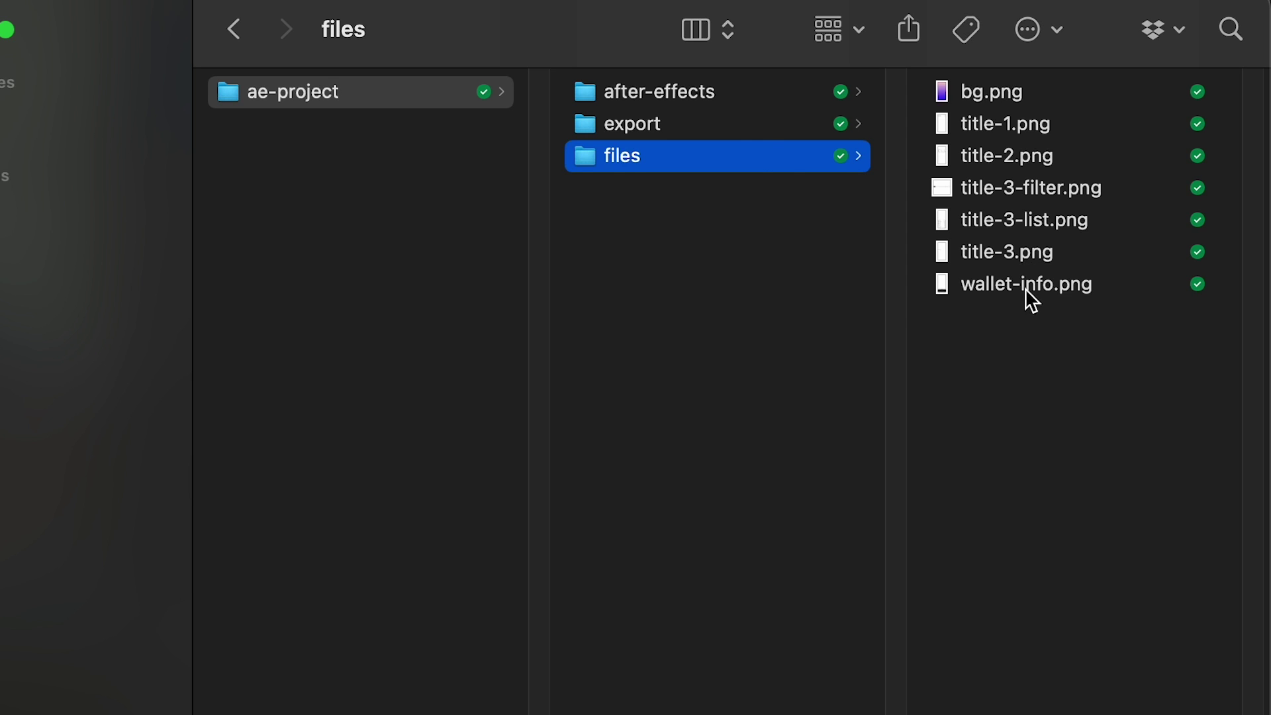
click(753, 126)
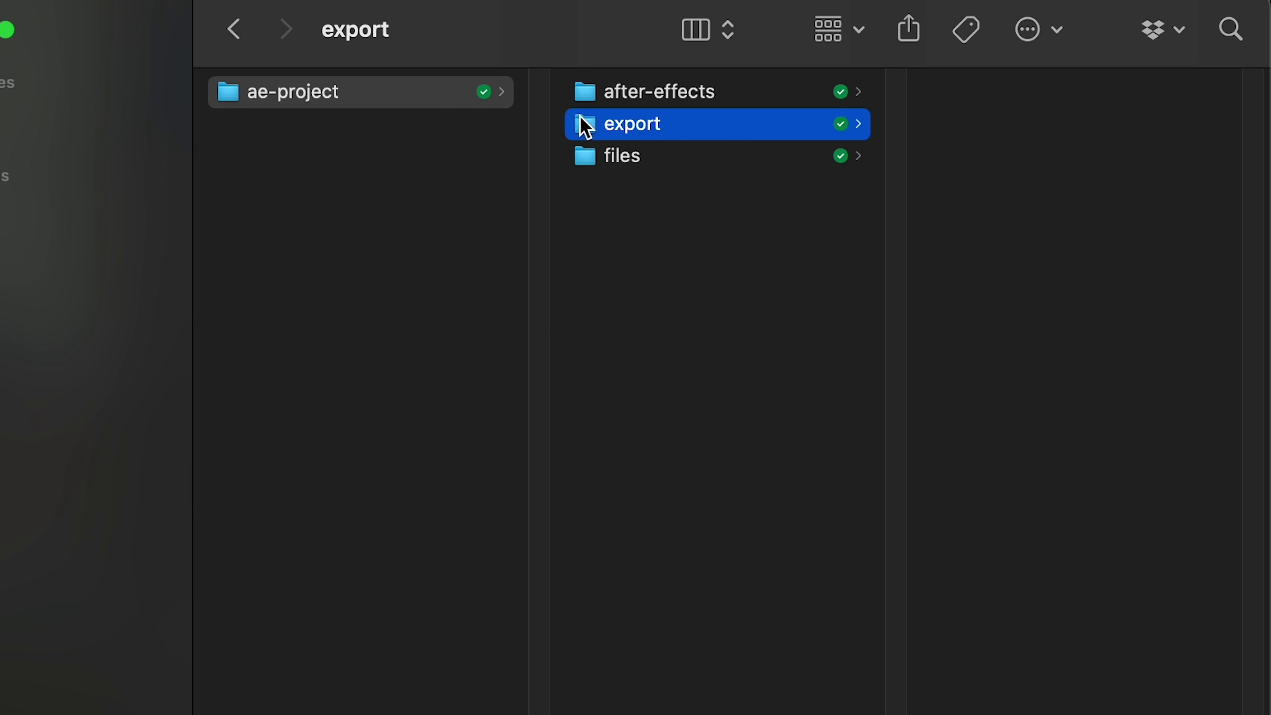
Drag the seven PNGs from the files folder into After Effects' Project panel.
right_click(430, 101)
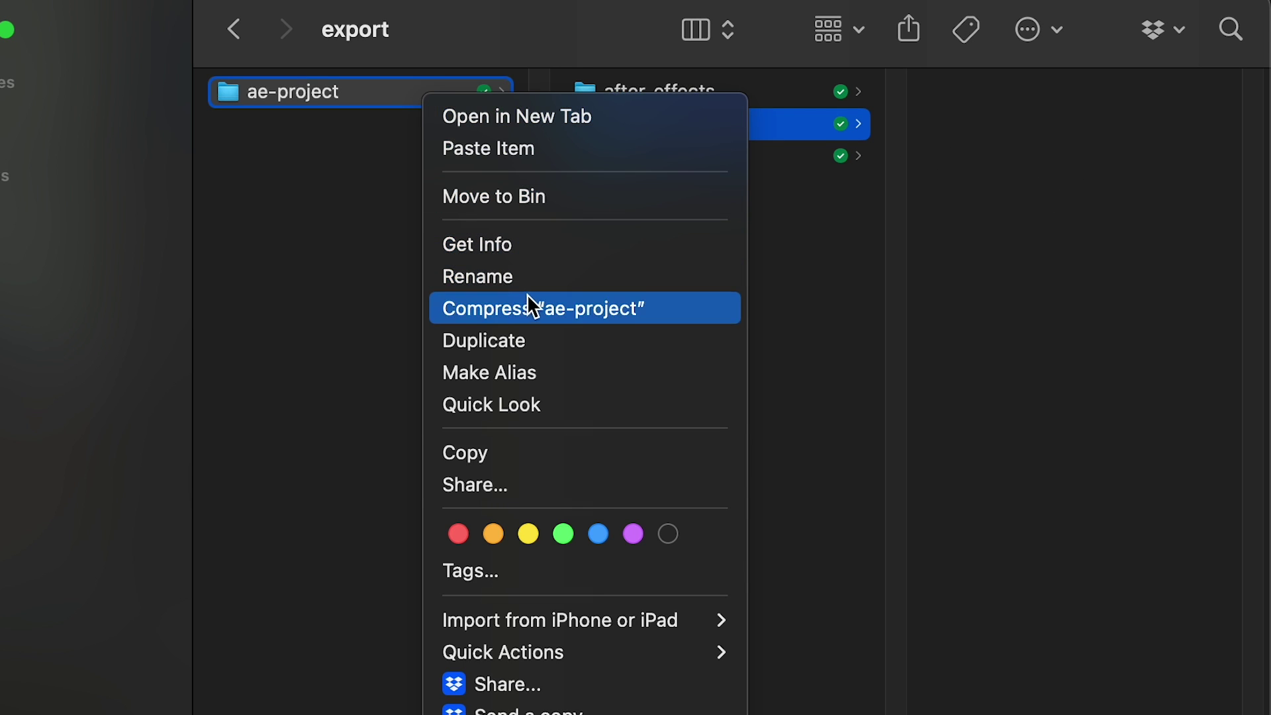
click(875, 286)
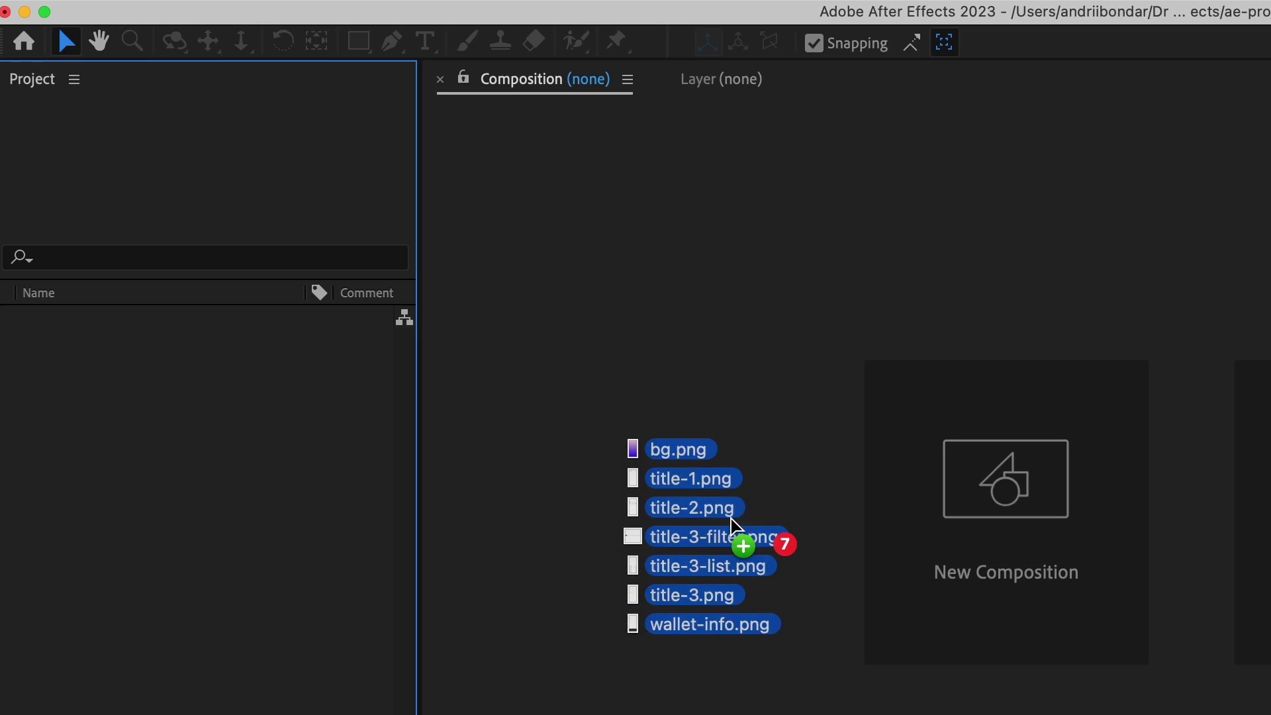
drag(732, 533, 317, 448)
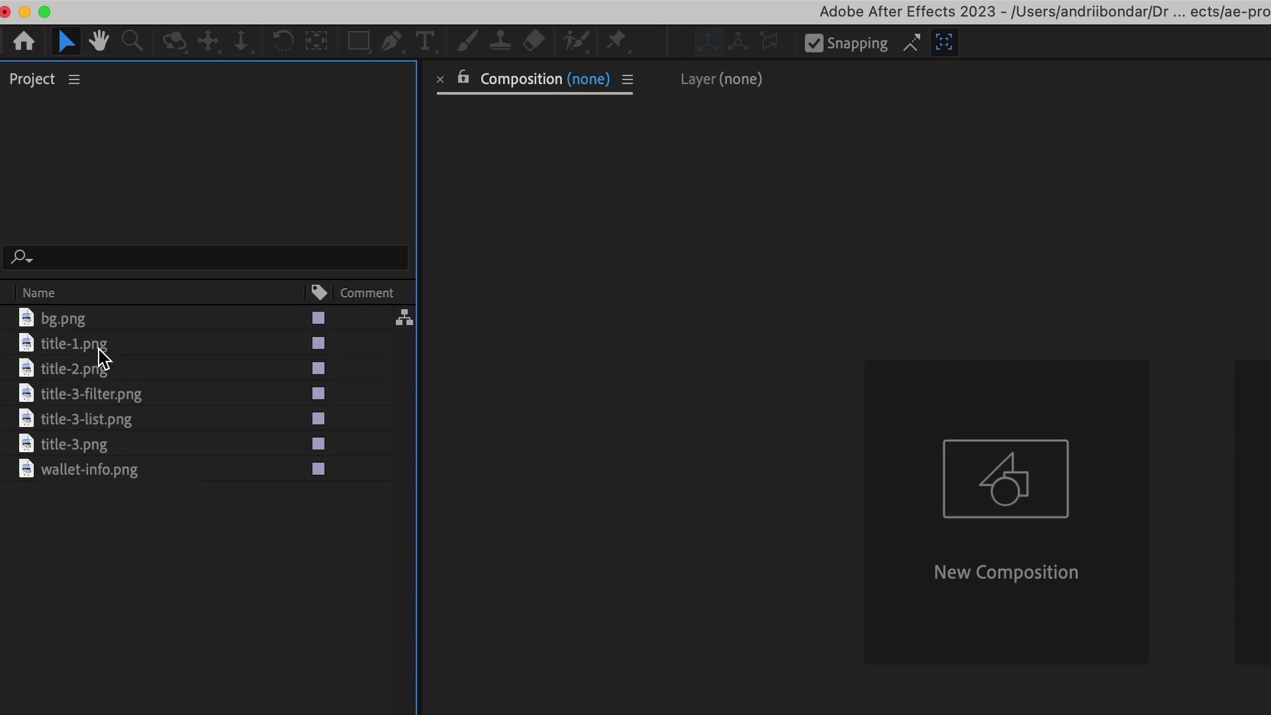
Create a 390×844 composition named bg from bg.png with New Comp from Selection.
right_click(72, 318)
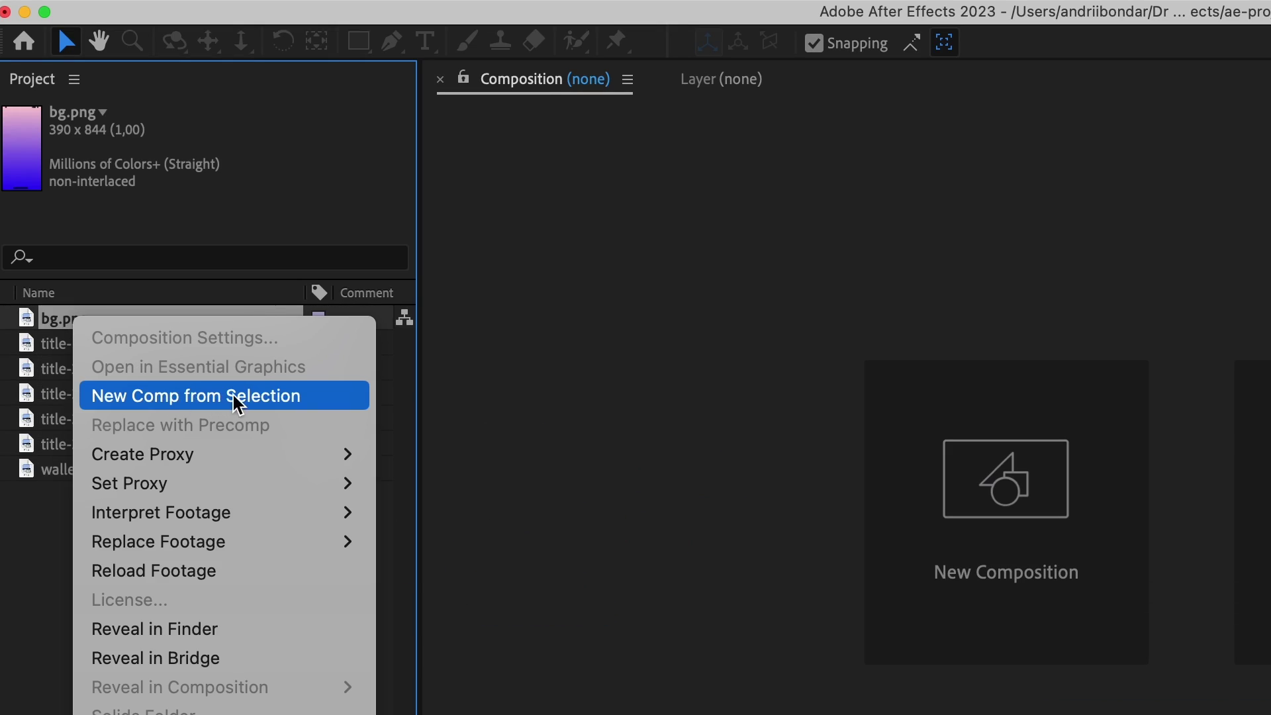
click(254, 398)
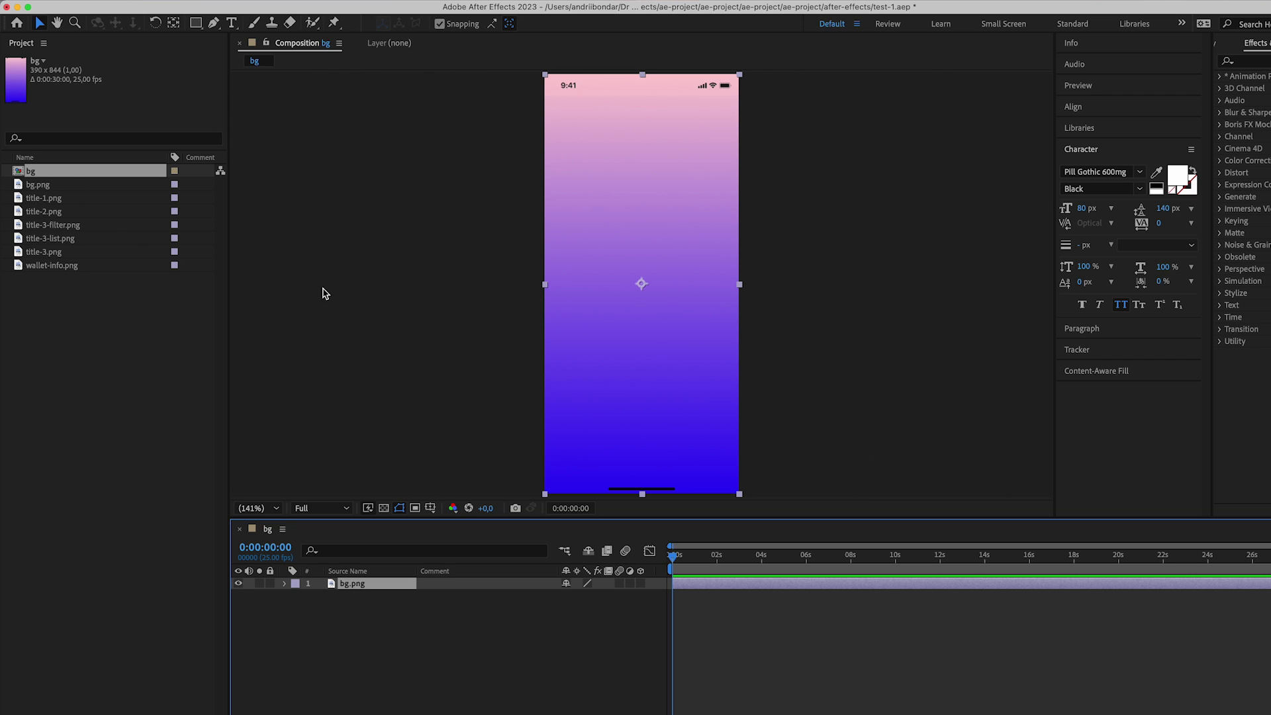
Change the bg composition's frame rate from 25 to 24 fps in Composition Settings.
click(181, 2)
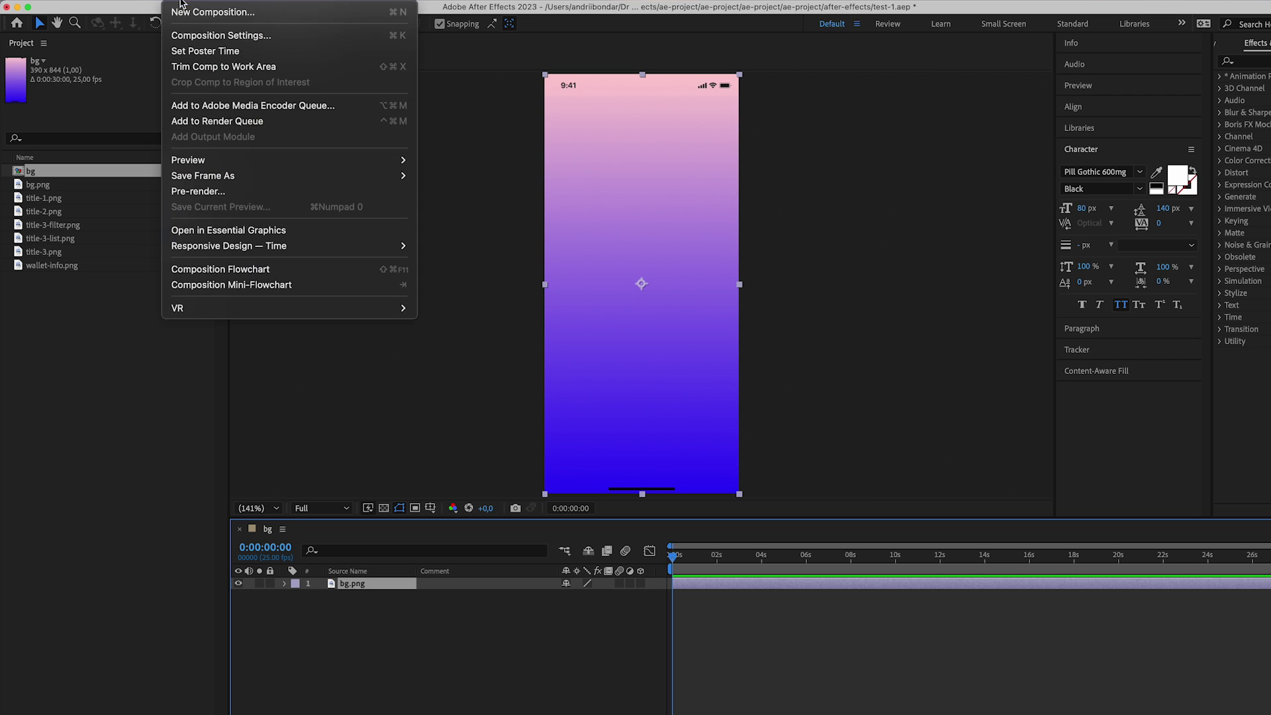
click(199, 35)
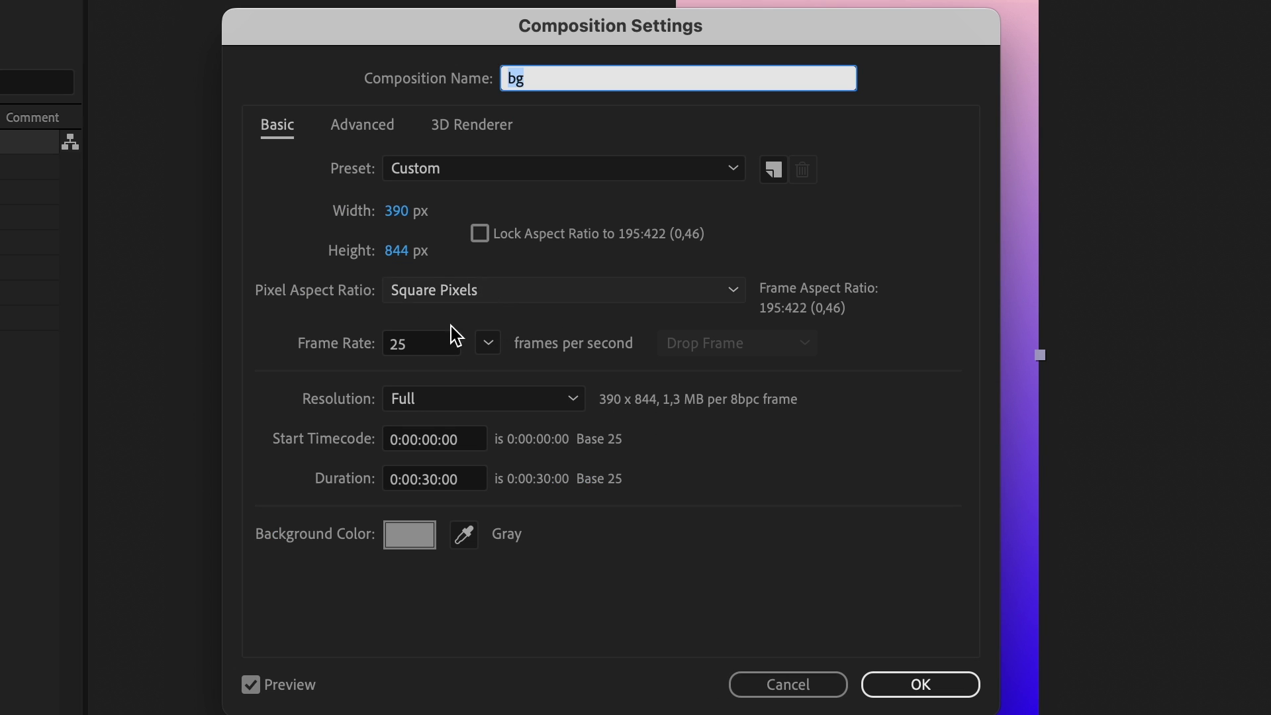
click(493, 345)
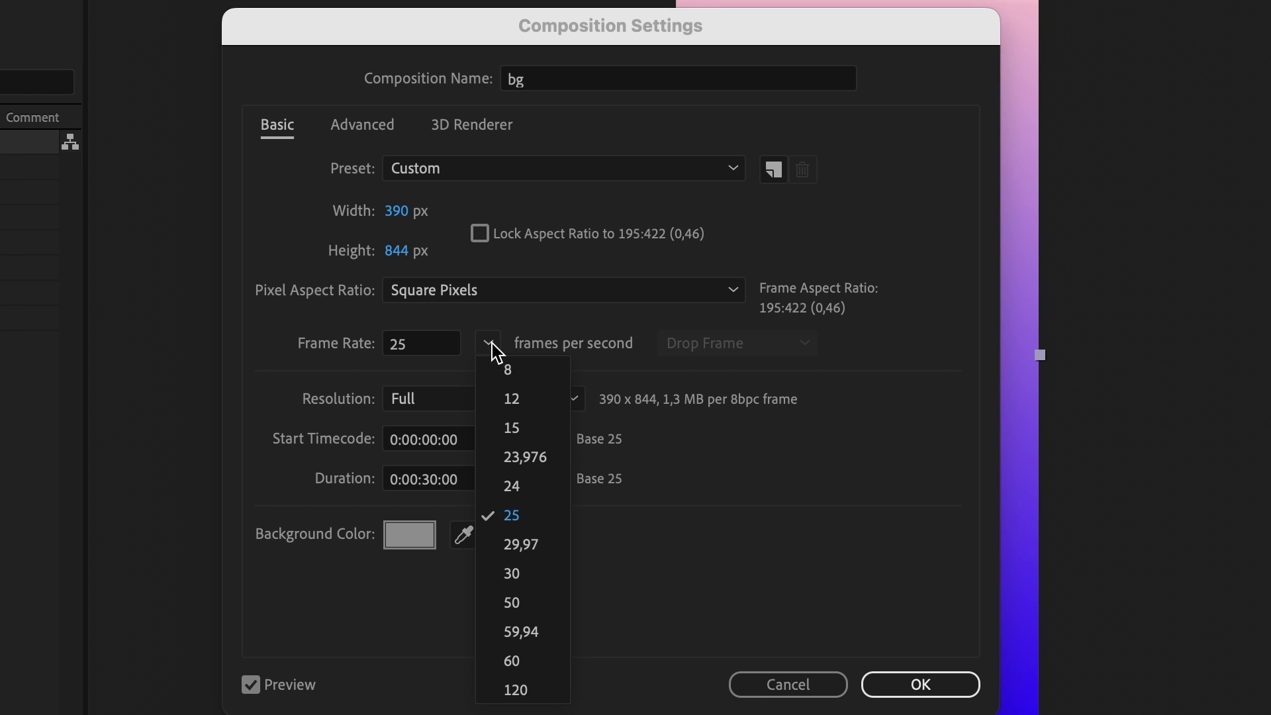
click(534, 489)
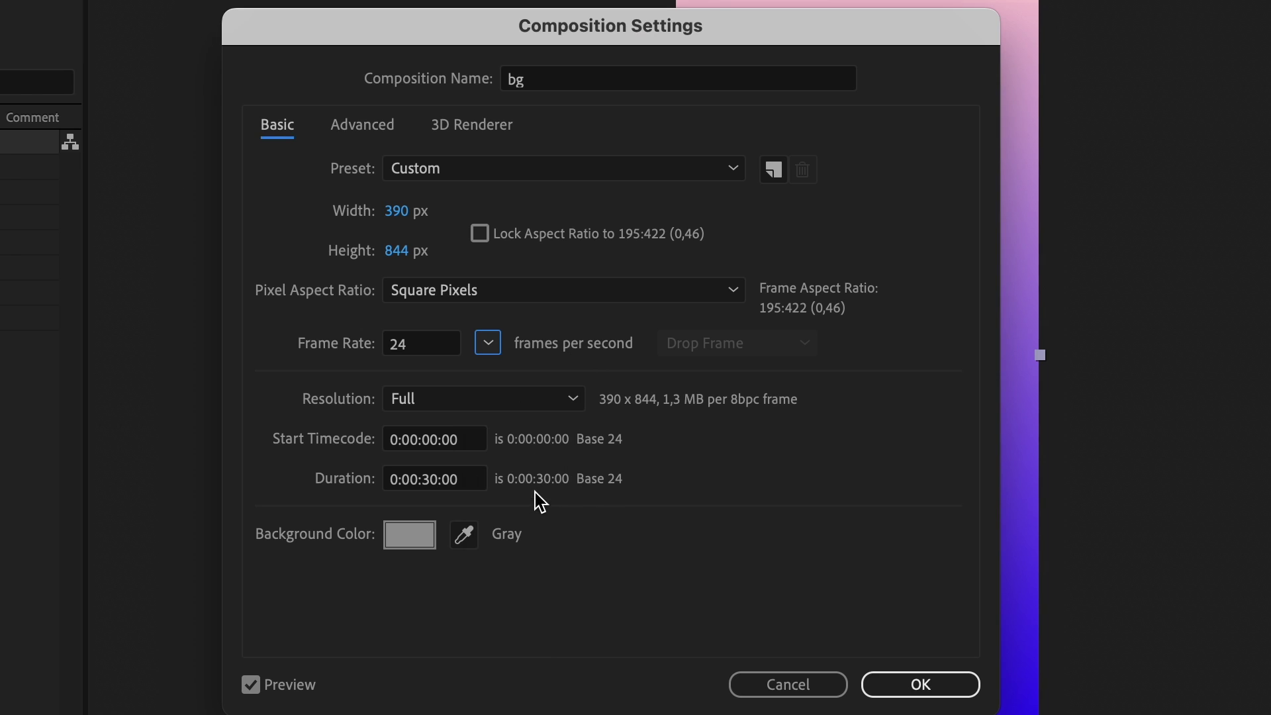
click(881, 684)
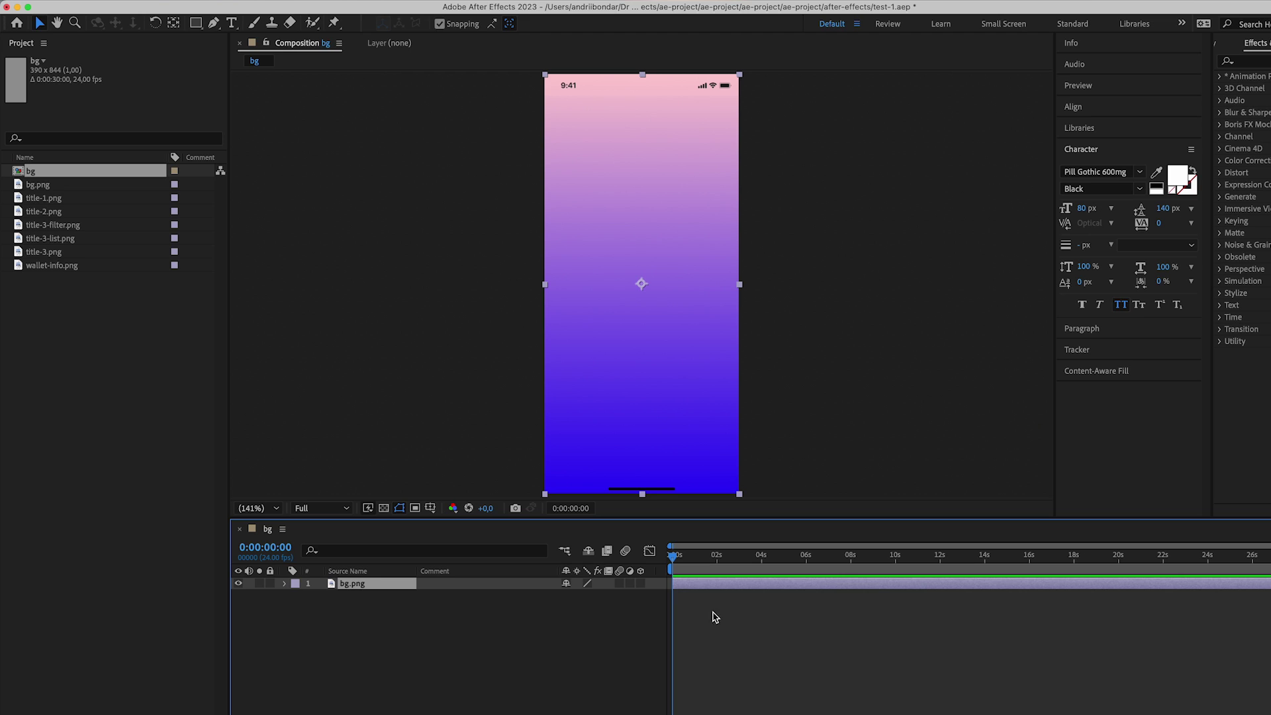
Add the six PNGs from title-1.png through wallet-info.png as layers in the bg composition.
click(56, 198)
shift+click(62, 264)
drag(52, 206, 383, 594)
key(super+shift+a)
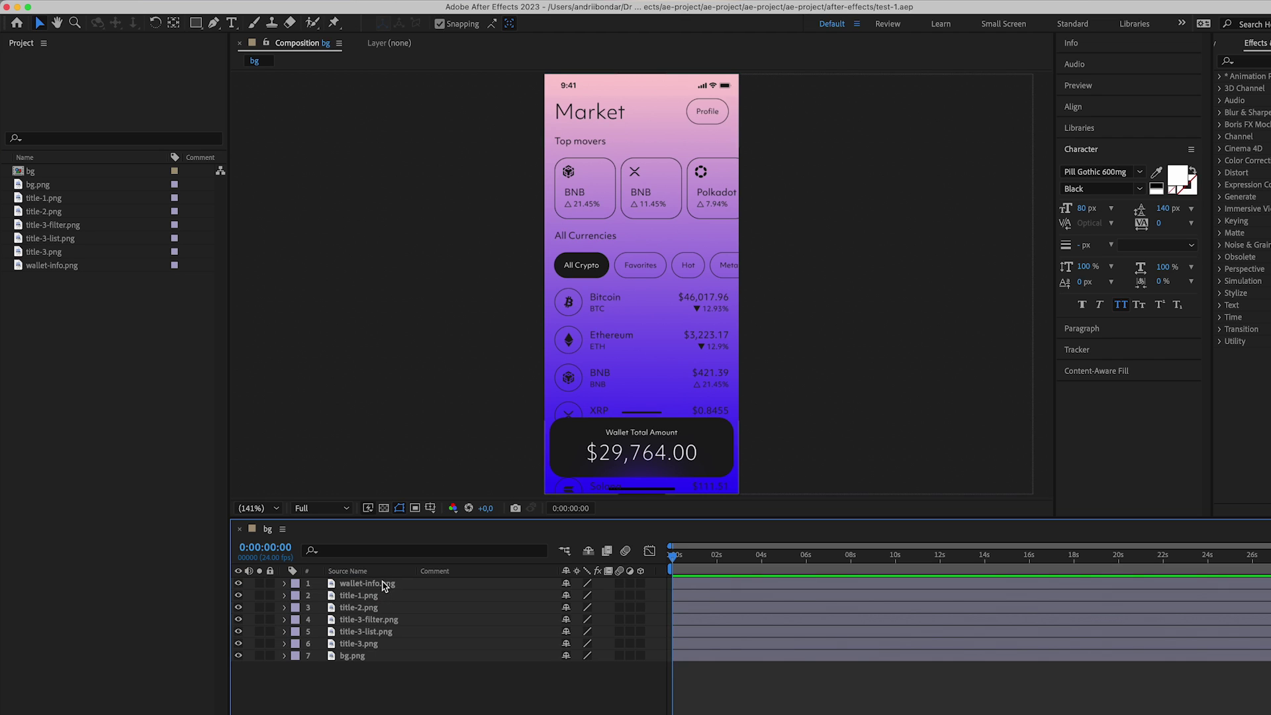
Select the wallet-info.png layer and expand its Transform properties.
click(382, 585)
click(383, 695)
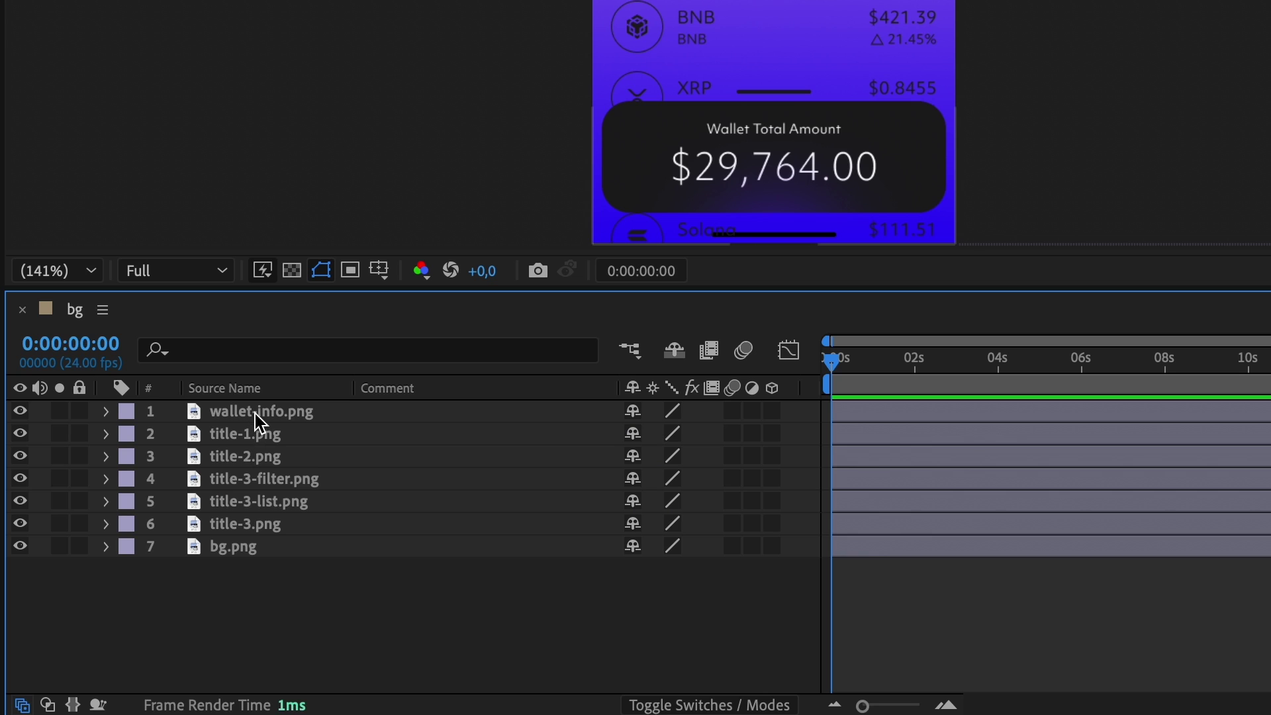
click(363, 585)
click(106, 412)
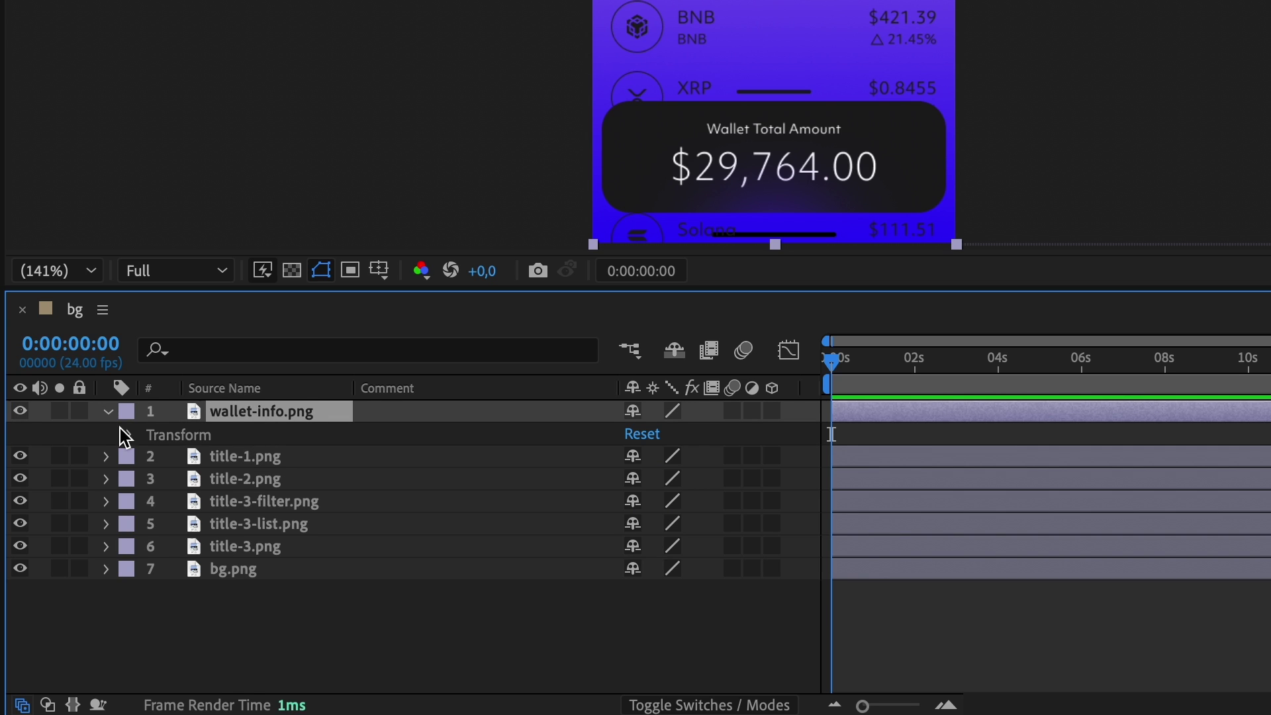
click(131, 434)
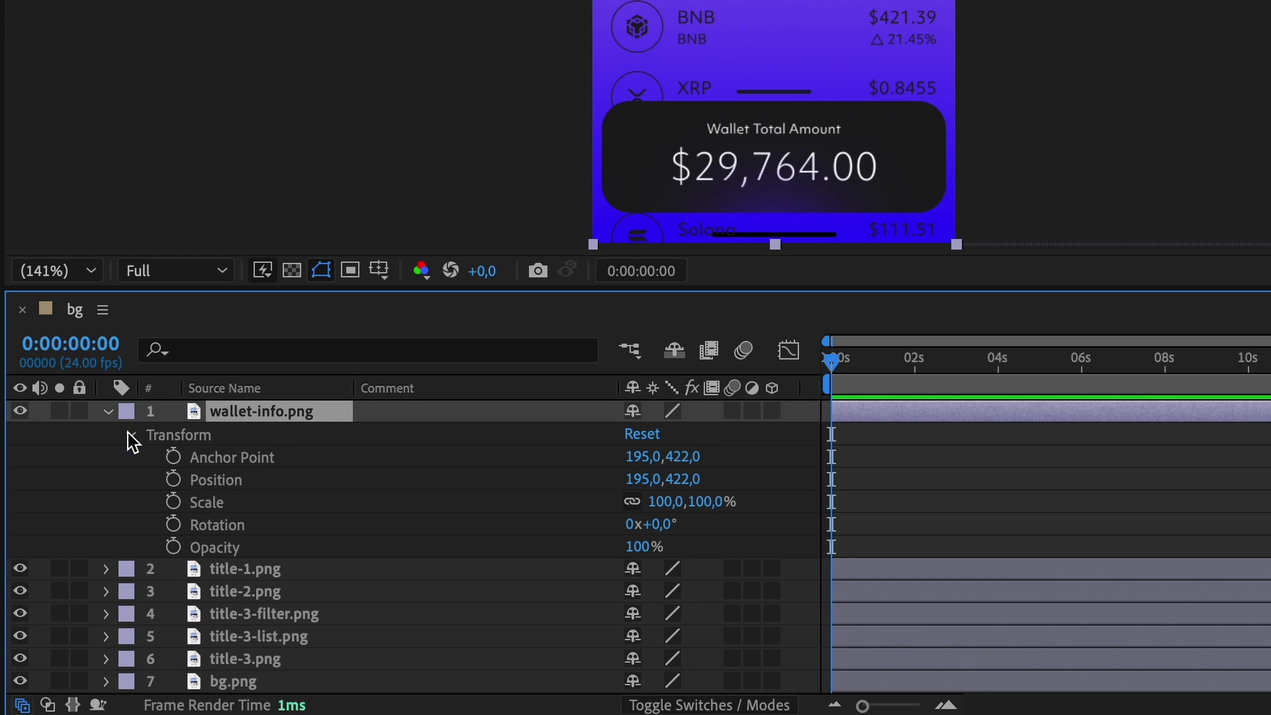
Keyframe wallet-info.png's Position from 195,422 at 0s to 195,186 at 0:00:03:23, then preview.
click(176, 479)
drag(834, 363, 997, 381)
drag(692, 477, 549, 468)
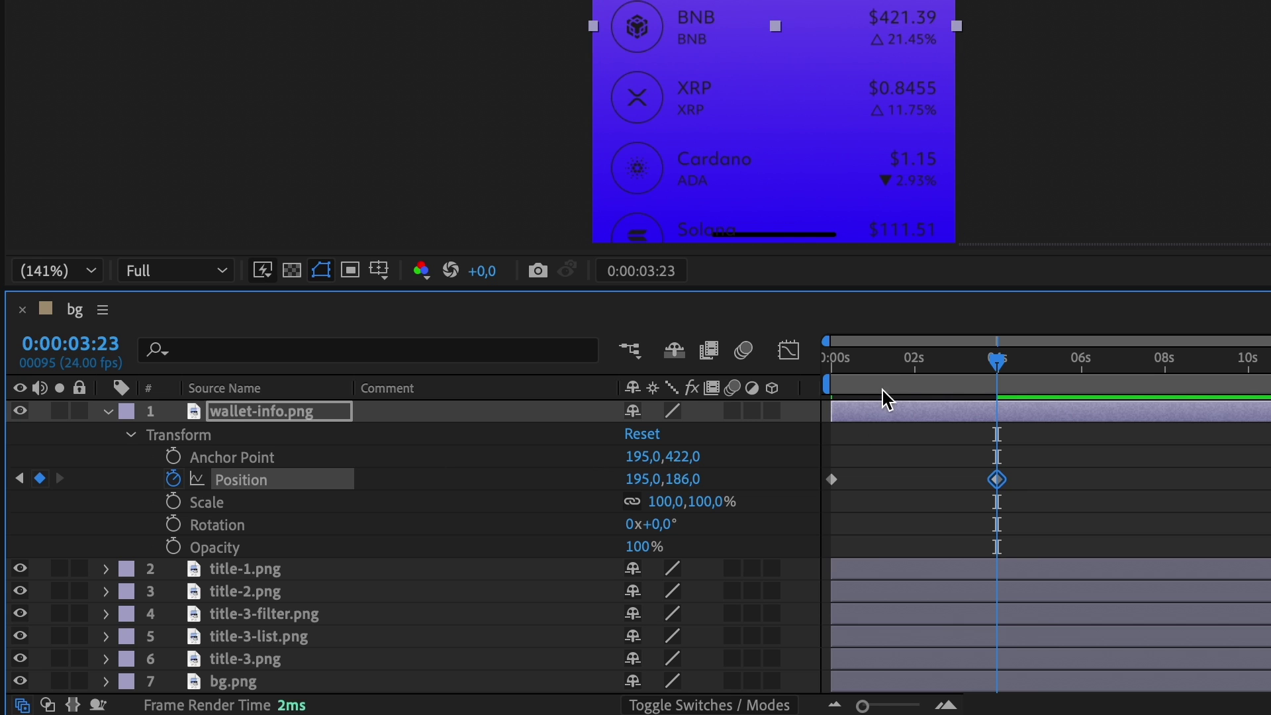
click(850, 384)
key(space)
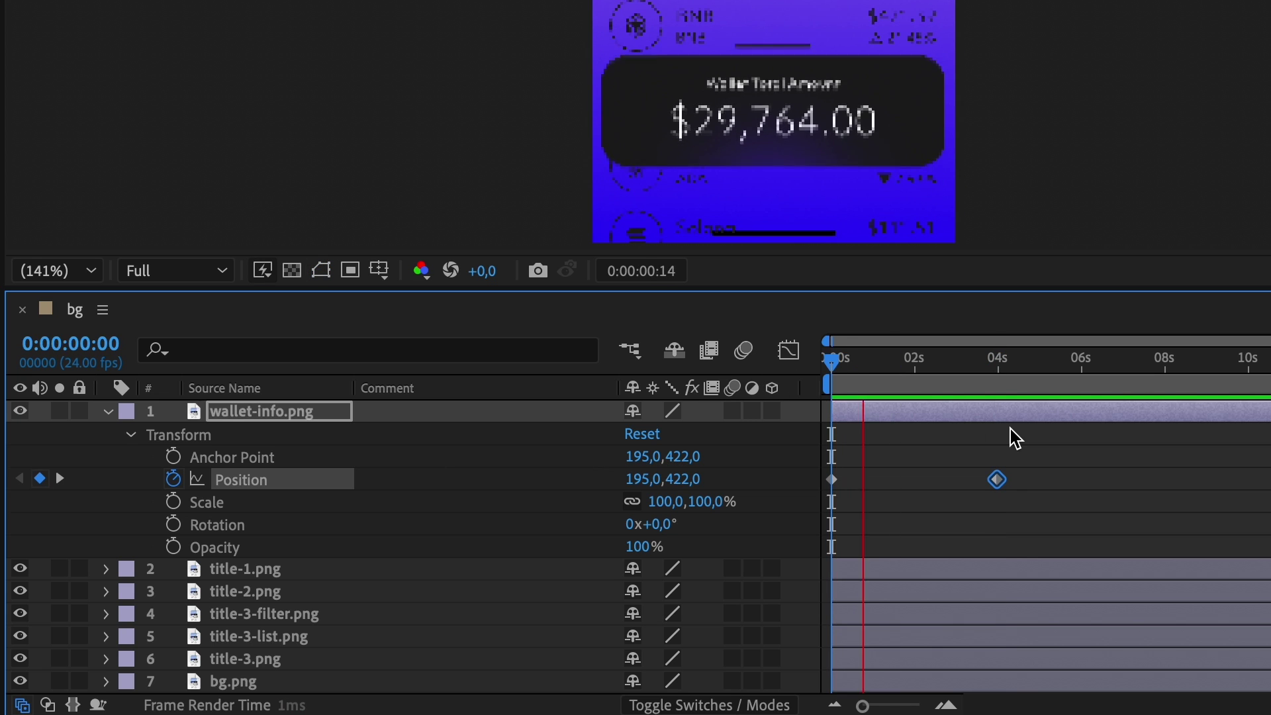
Split the card's Position into X and Y, ease the Y curve into an S-shape, and preview.
click(789, 350)
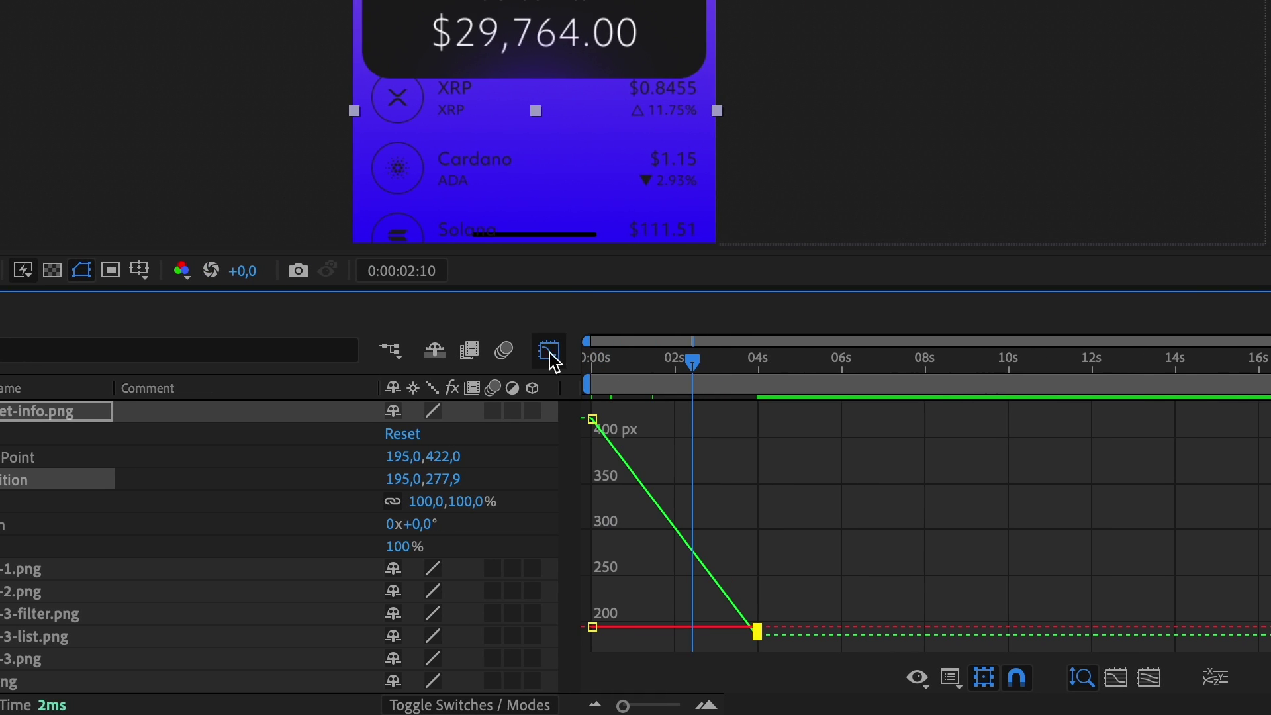
click(1215, 677)
drag(596, 419, 669, 420)
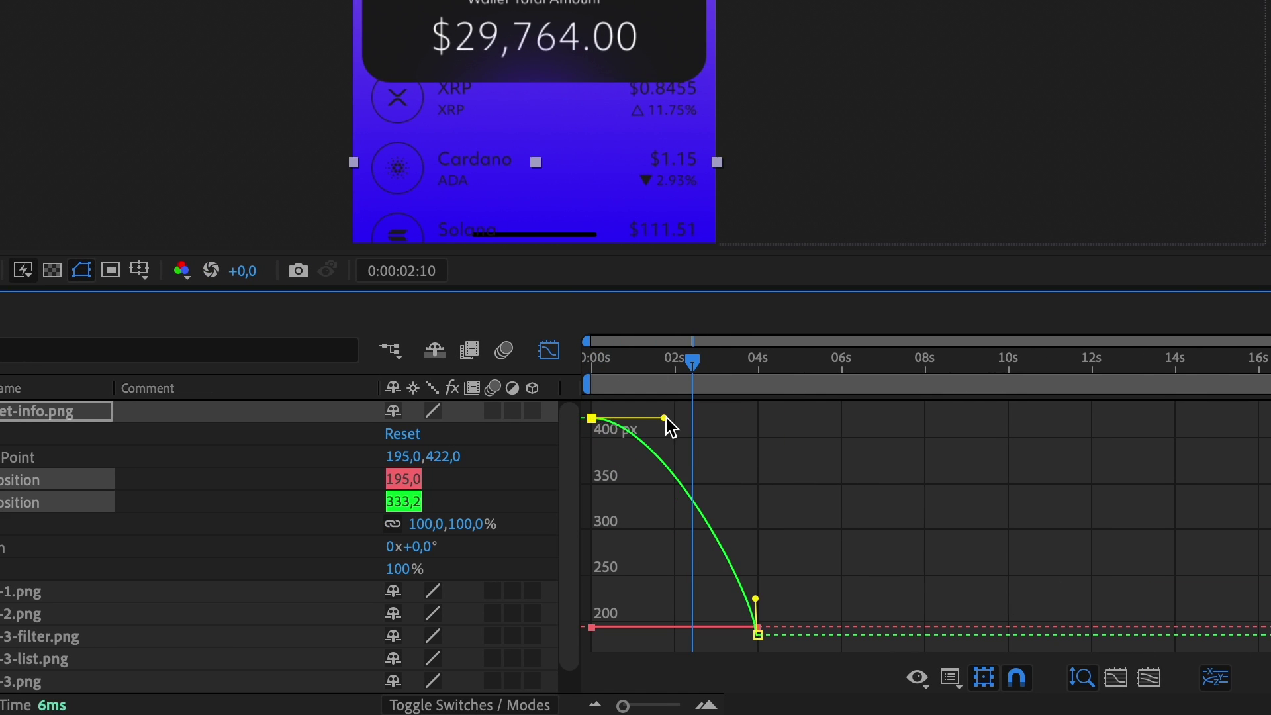
drag(758, 603, 641, 635)
key(space)
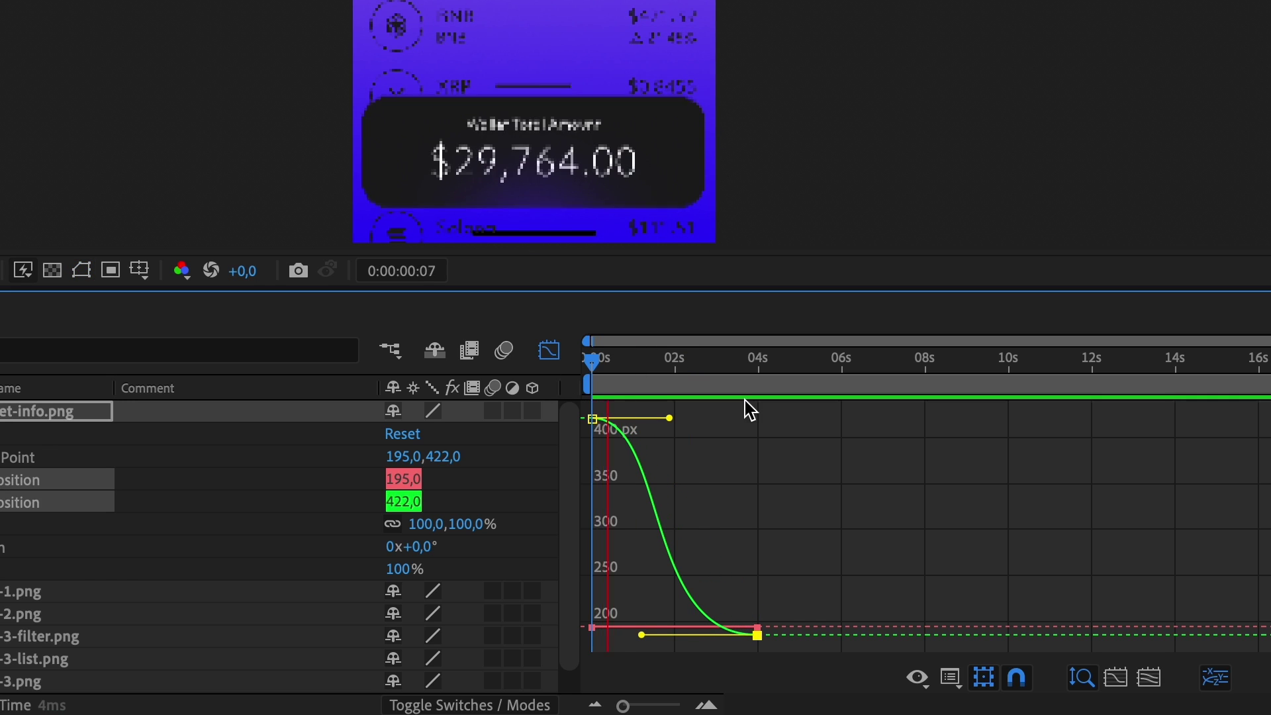